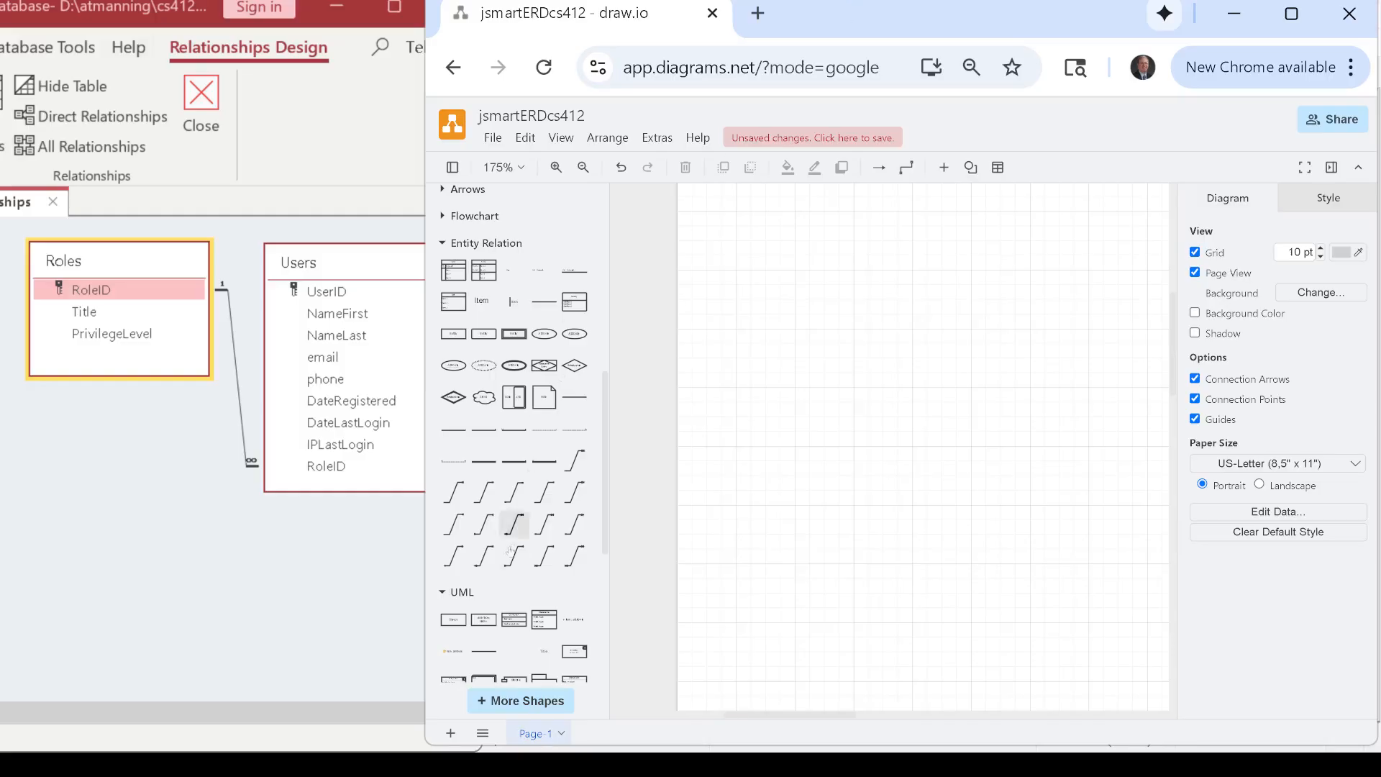
- Add the Data Flow Diagram library to the available shape libraries
click(456, 245)
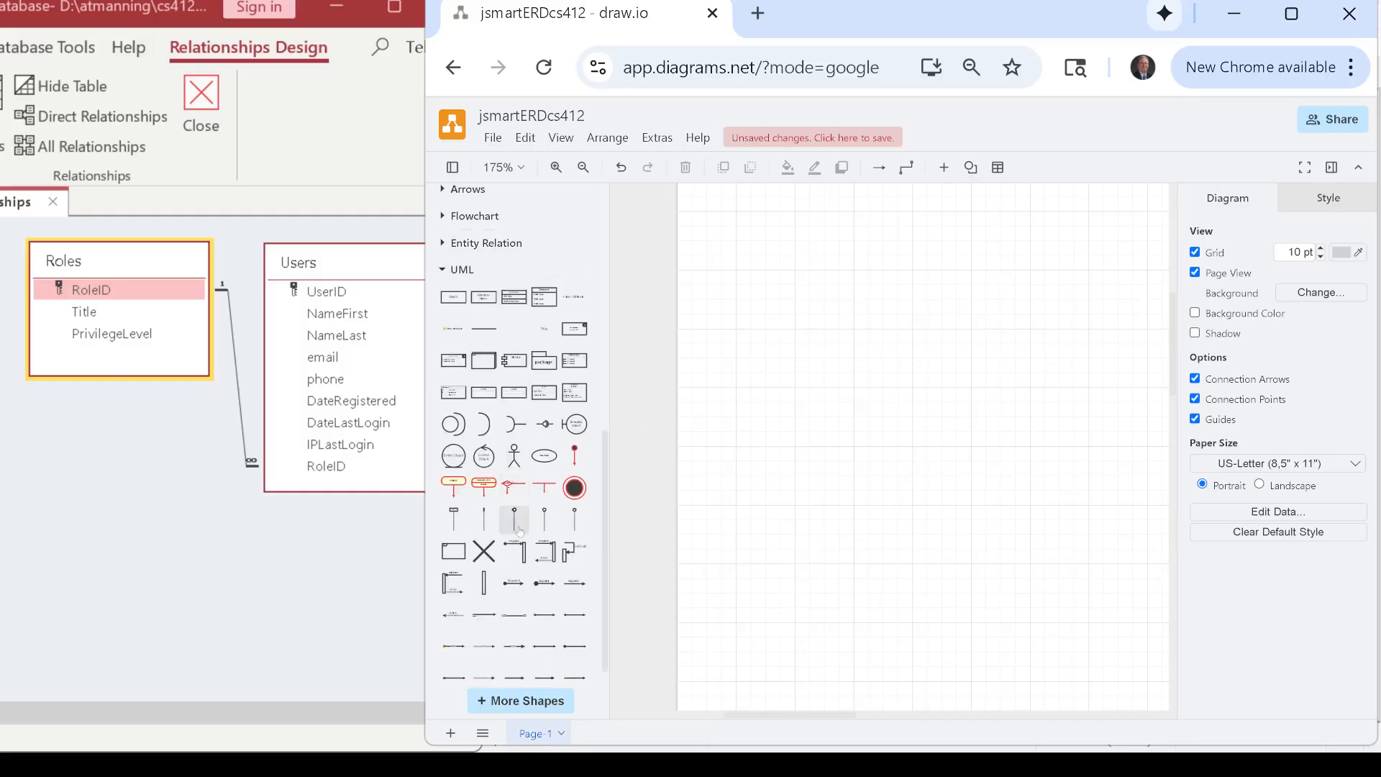
scroll(519, 531, down, 1)
click(521, 701)
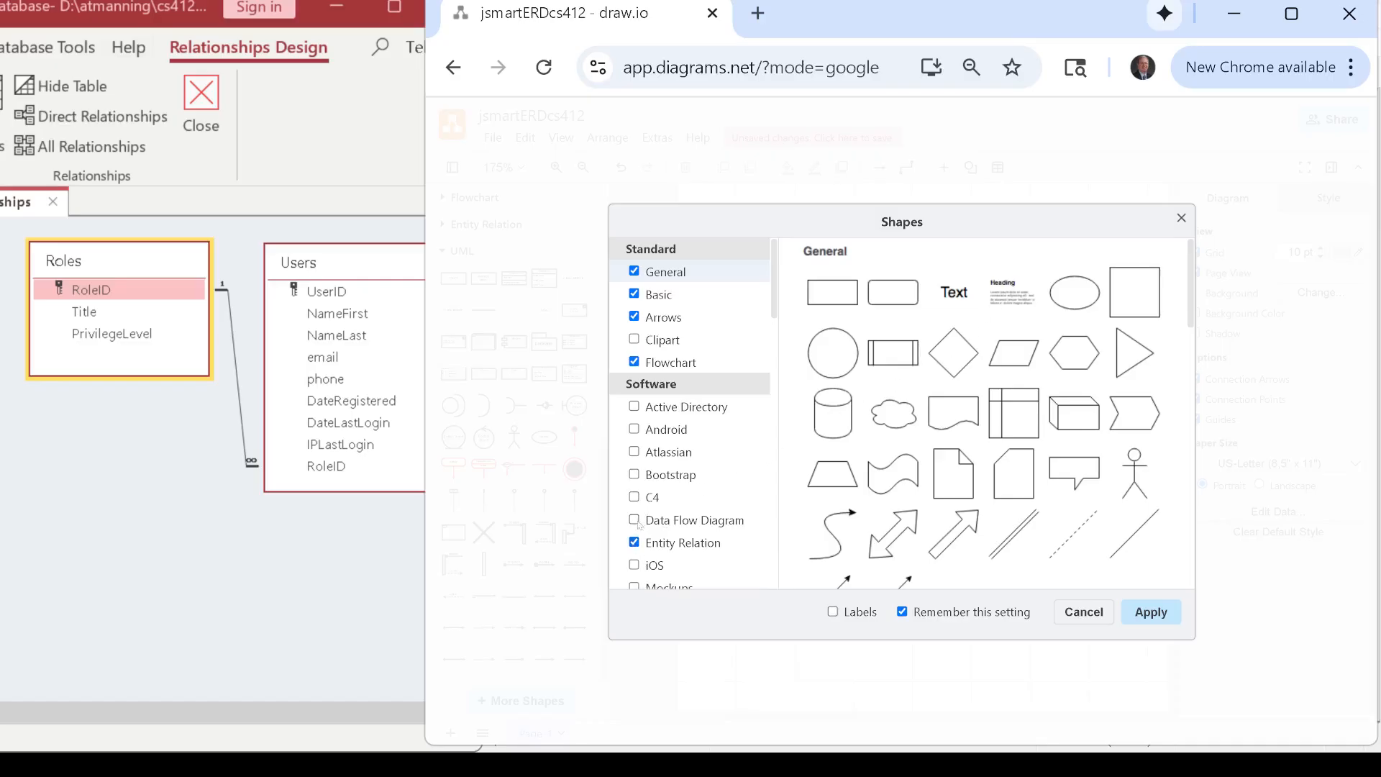
click(714, 526)
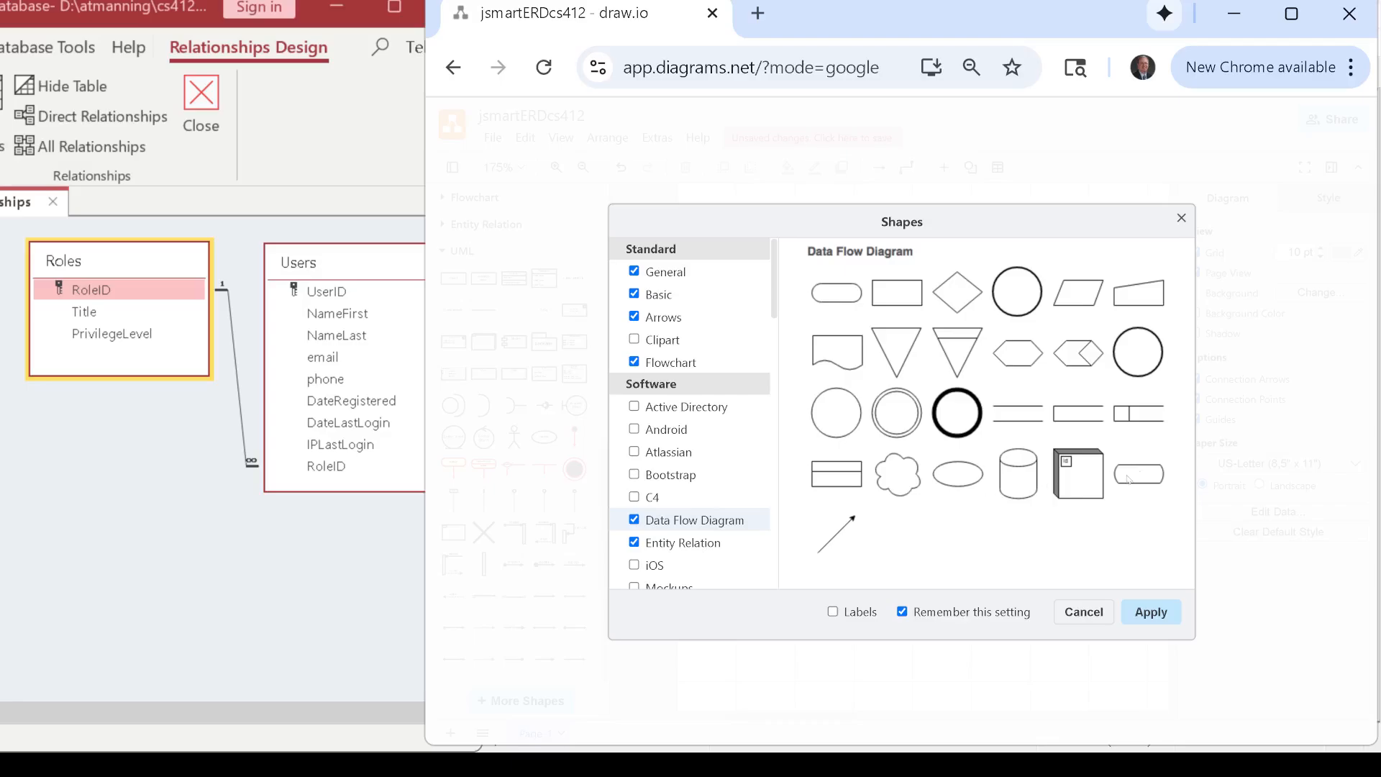
click(1169, 616)
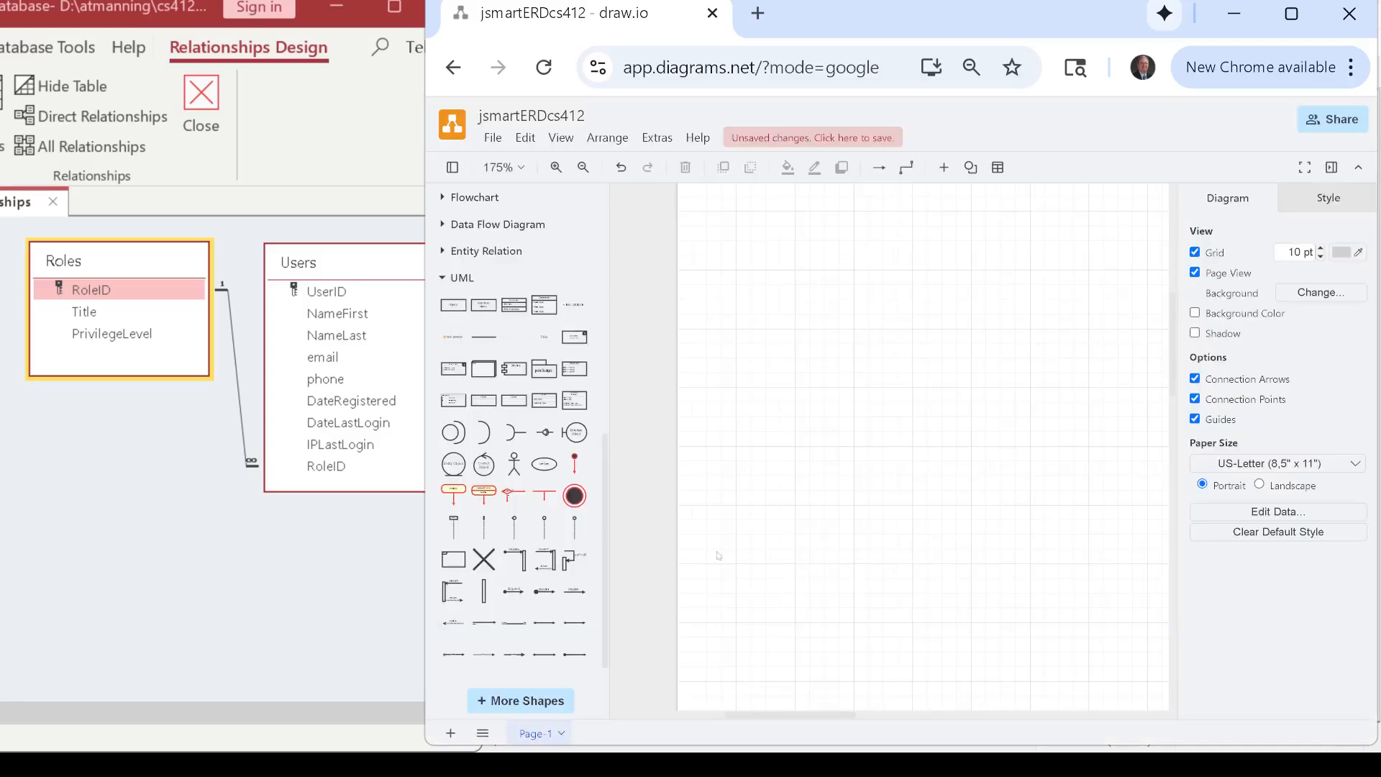
- Place an Entity Relation table shape with a primary key row and three plain rows on the empty page
click(446, 277)
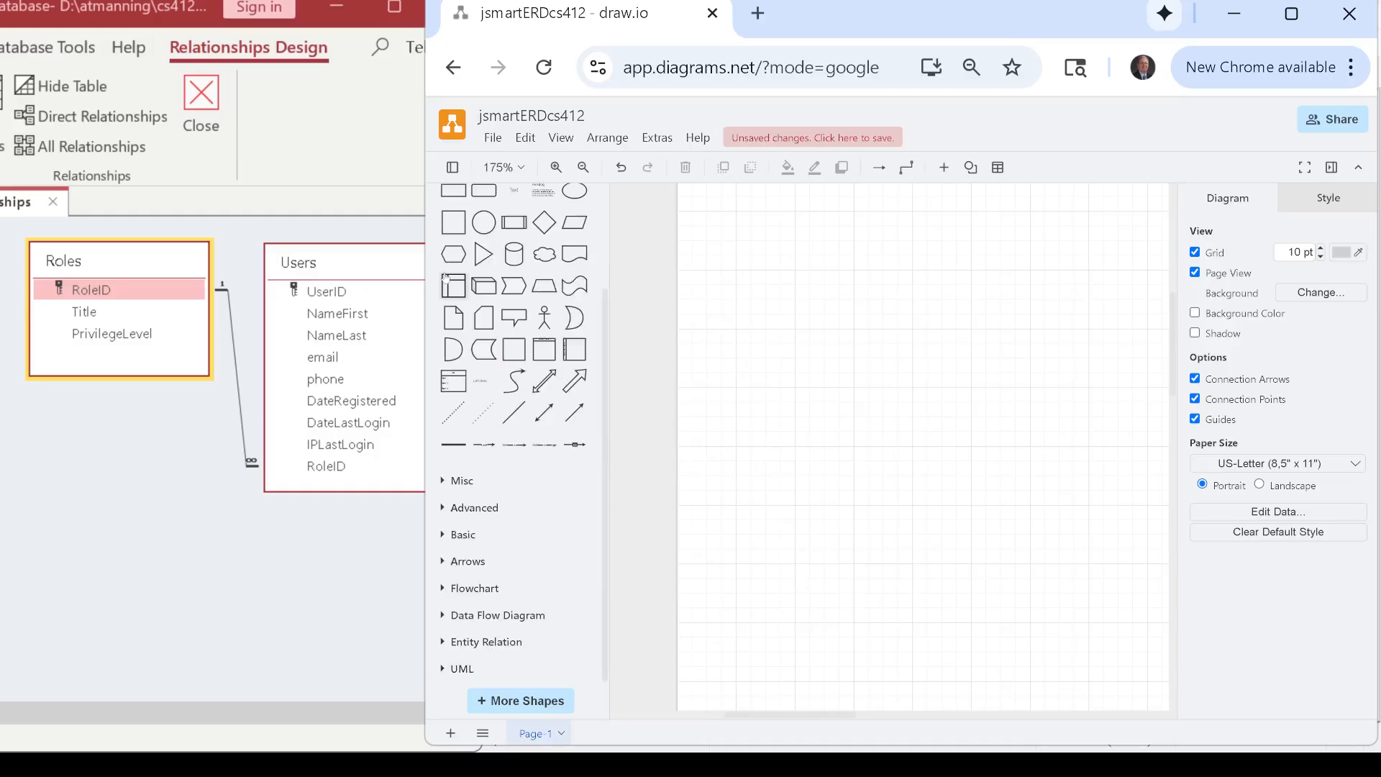
click(487, 643)
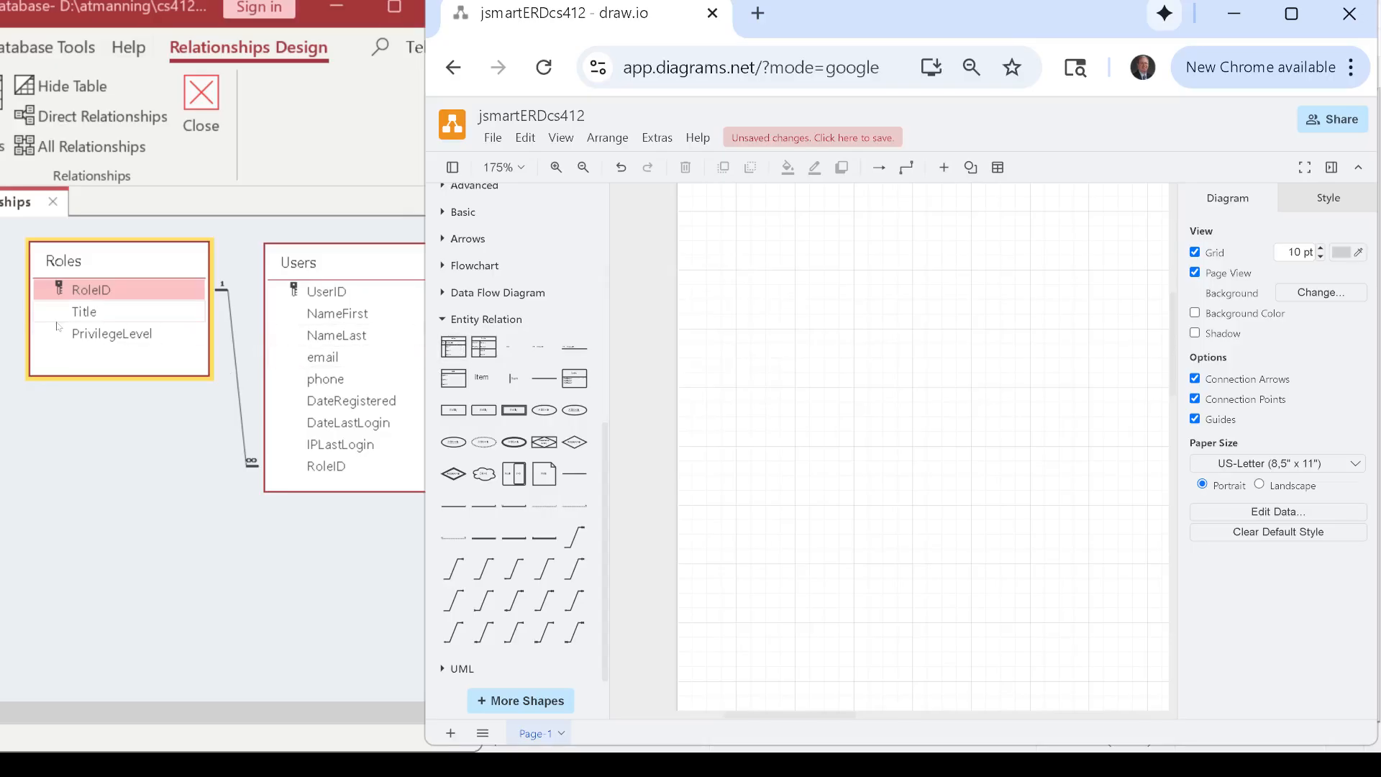
mouse_move(453, 346)
mouse_down()
mouse_move(622, 282)
mouse_move(718, 285)
mouse_move(763, 257)
mouse_up()
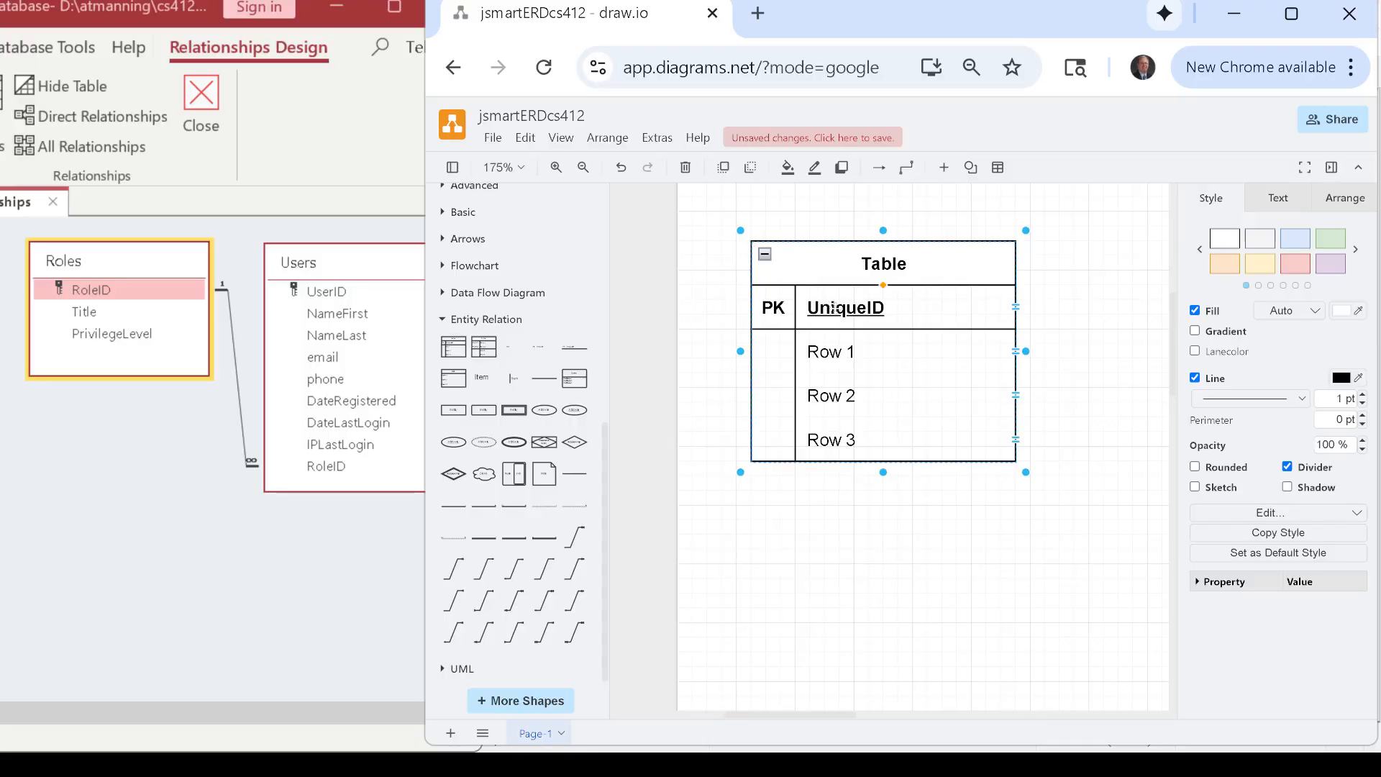
- Set the new table's primary key field to RoleID and its title to Roles
double_click(833, 308)
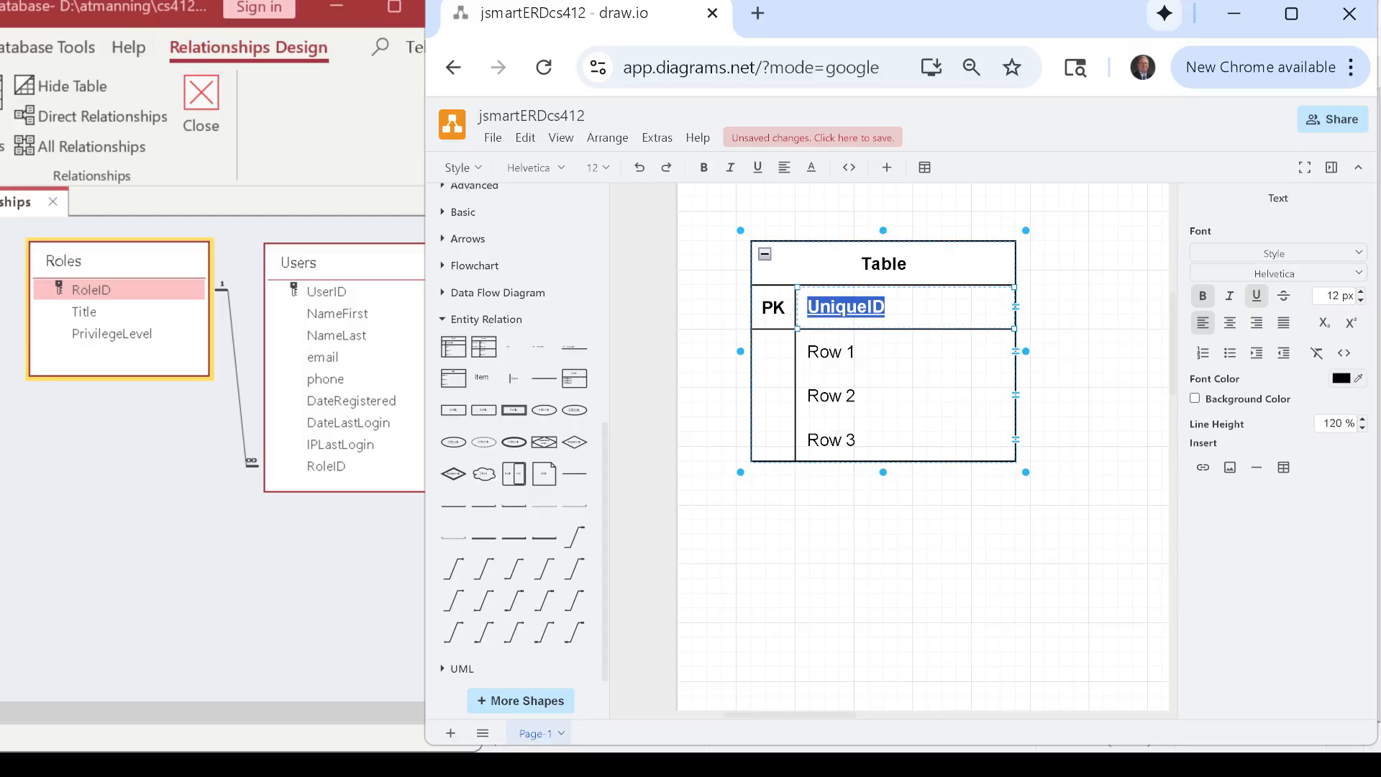
text(RoleID)
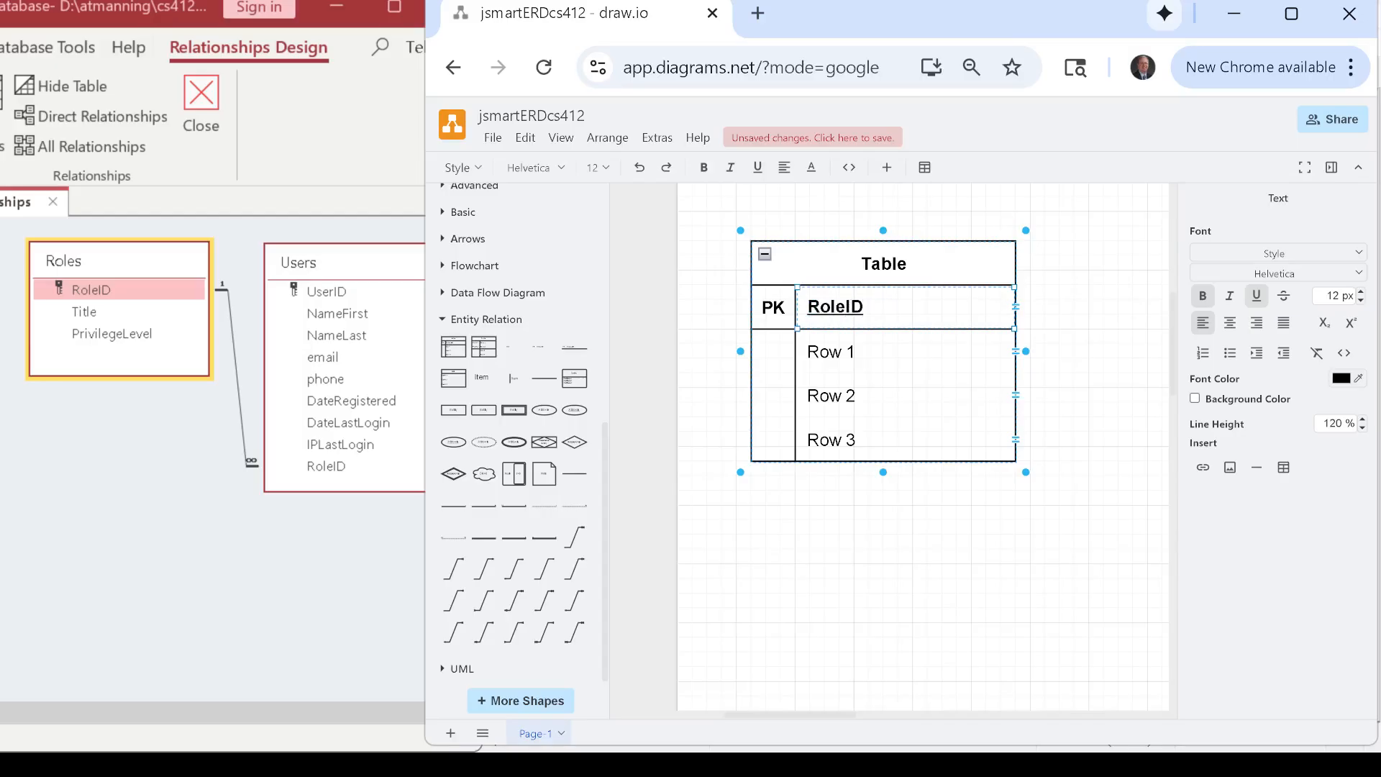
double_click(884, 263)
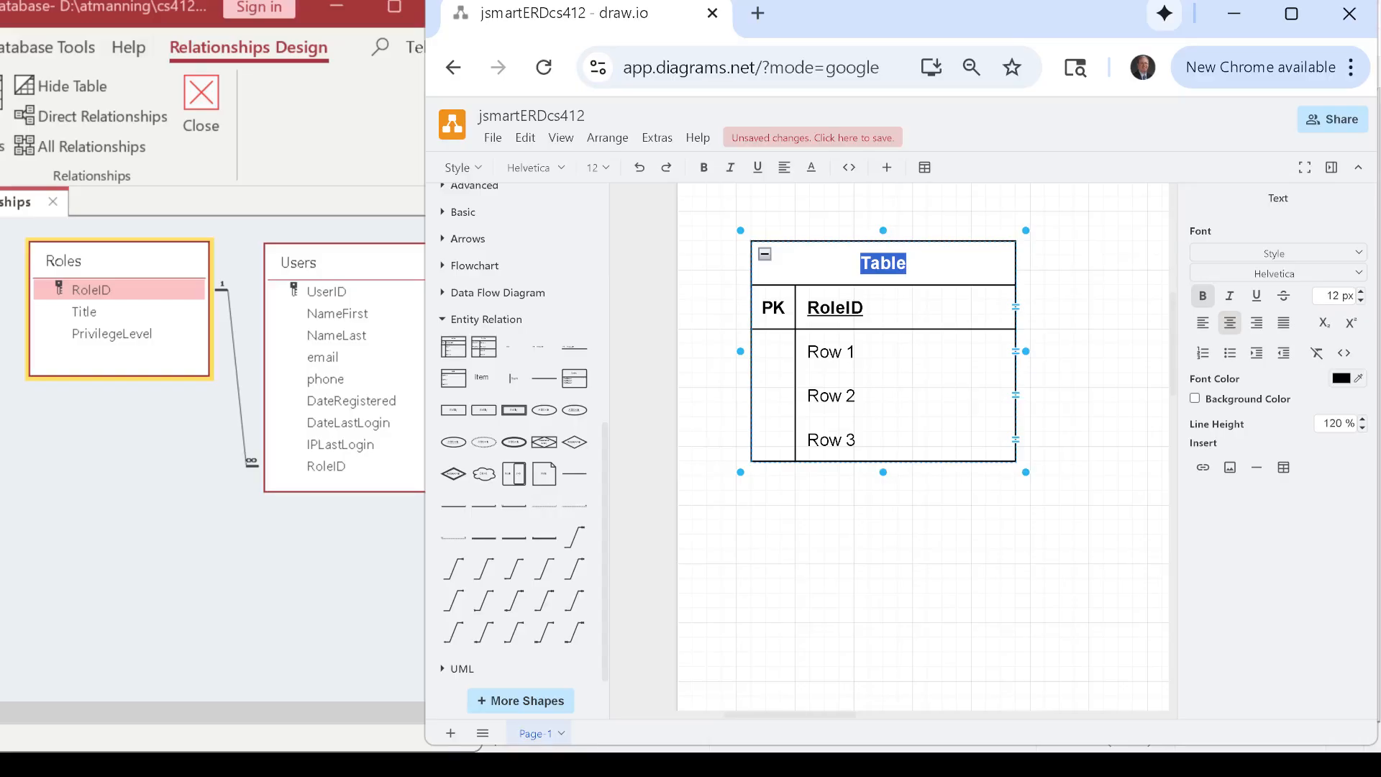
text(Roles)
- Rename the first two plain rows of the Roles table as Title and PrivilegeLevel
double_click(847, 351)
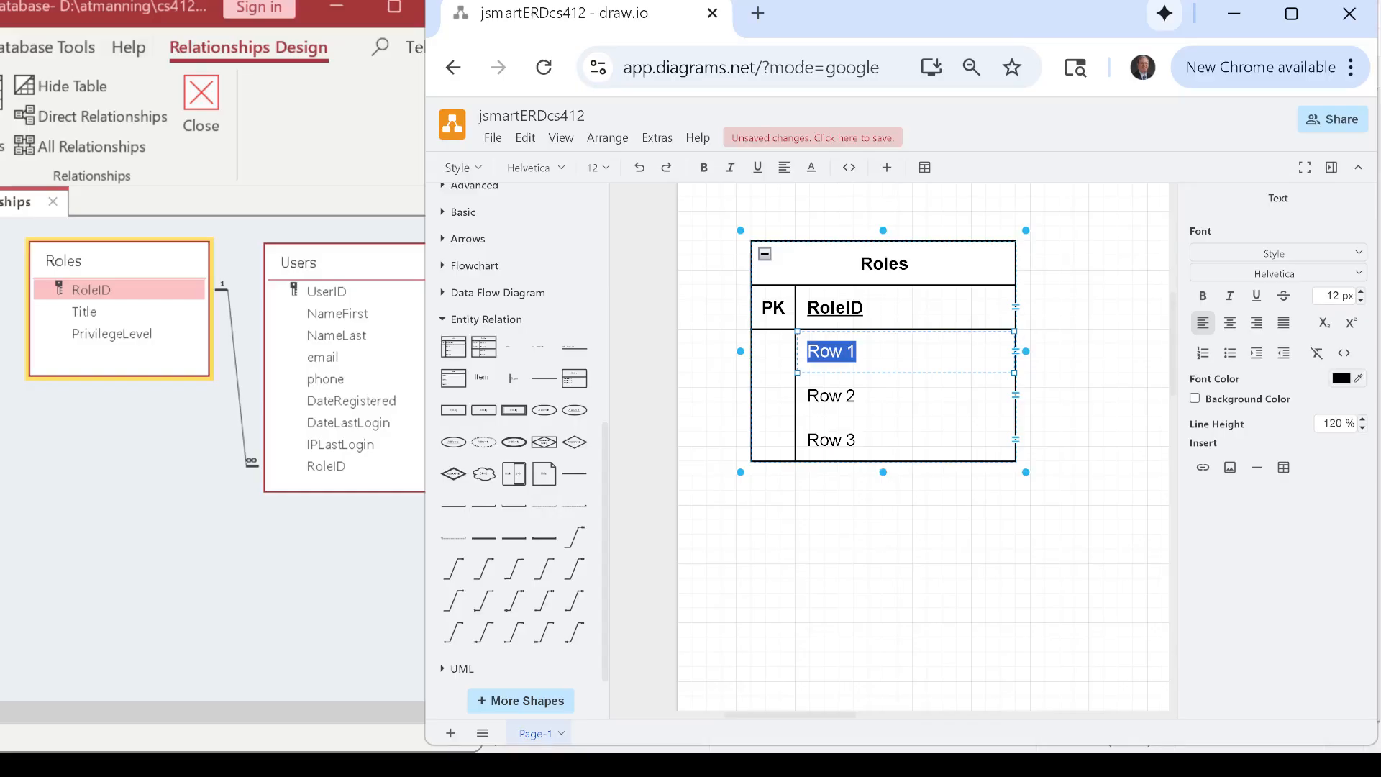
text(Title)
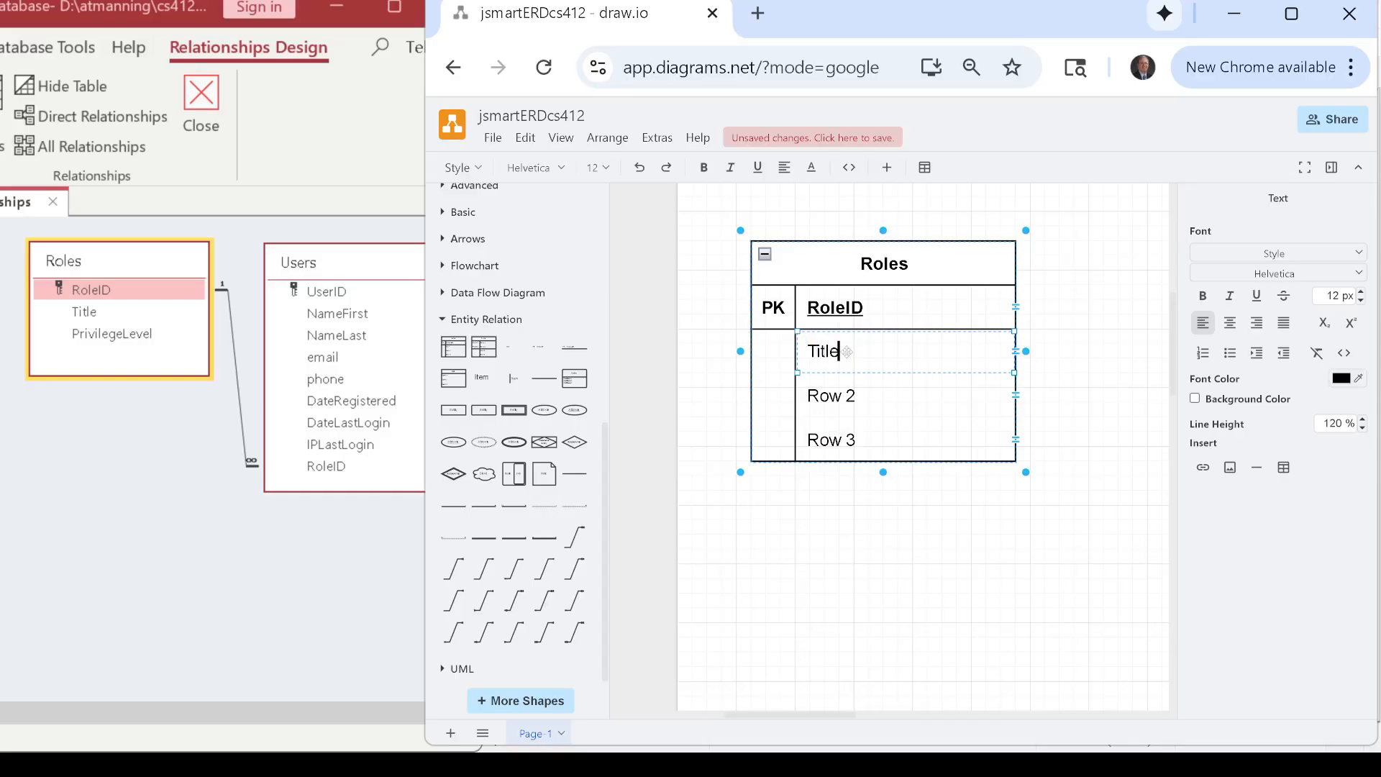
double_click(833, 396)
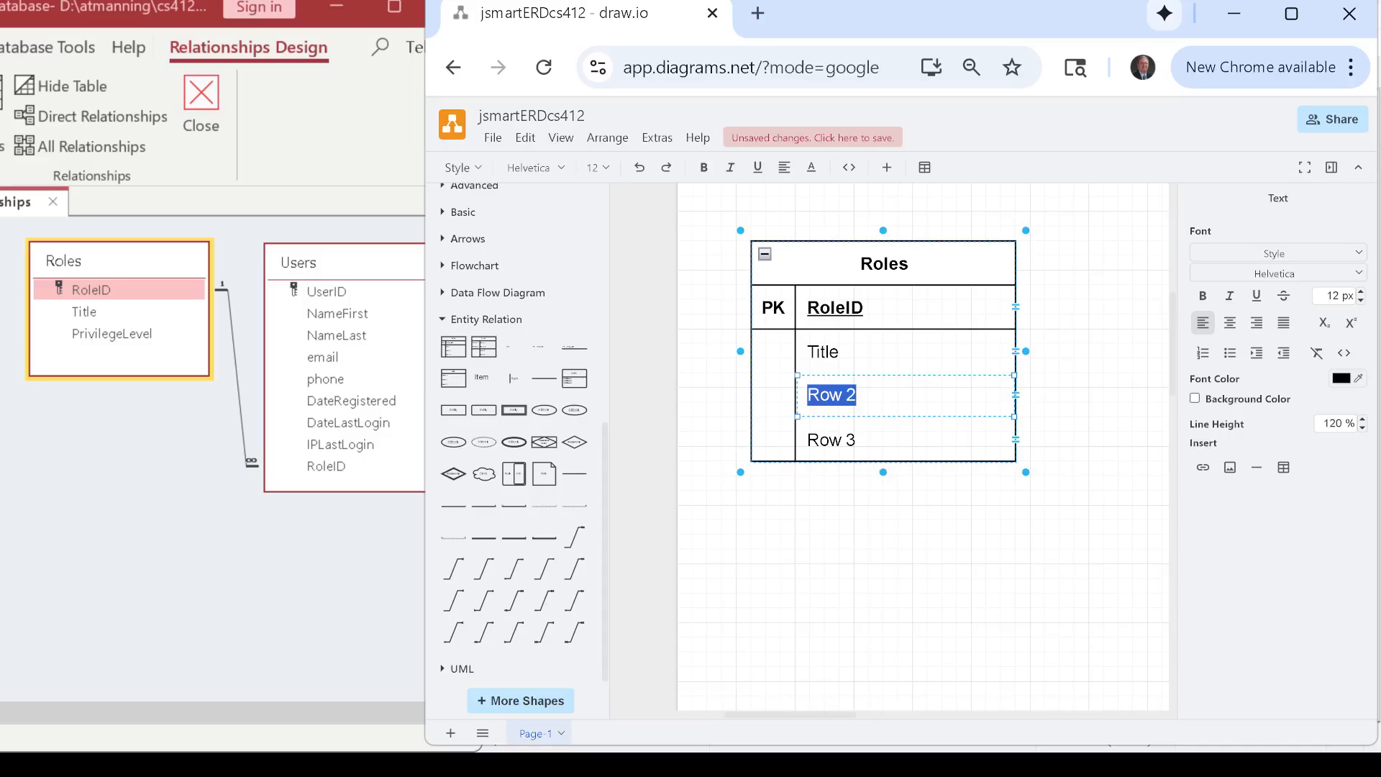
text(PrivilegeLevel)
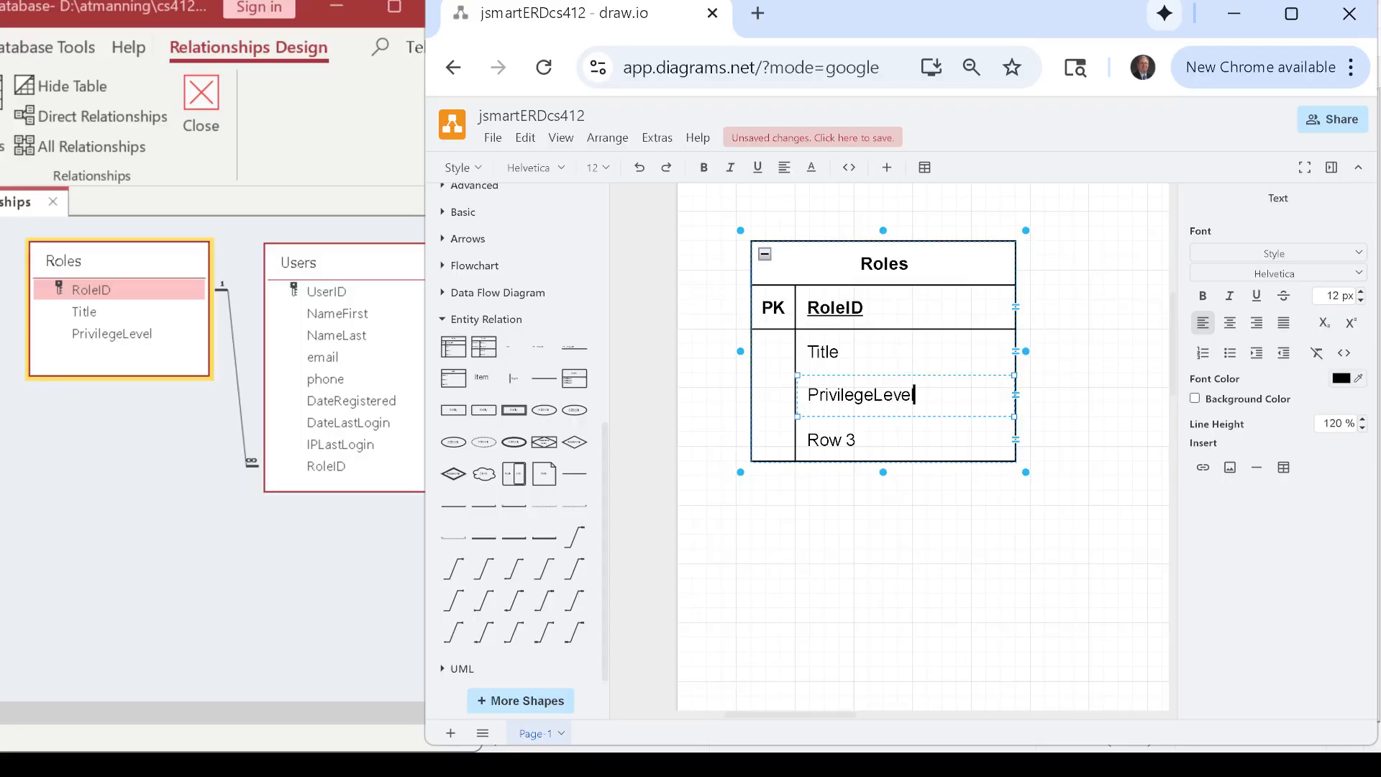
- Delete the unused third row, including its label, from the Roles table
double_click(826, 445)
click(871, 427)
right_click(871, 428)
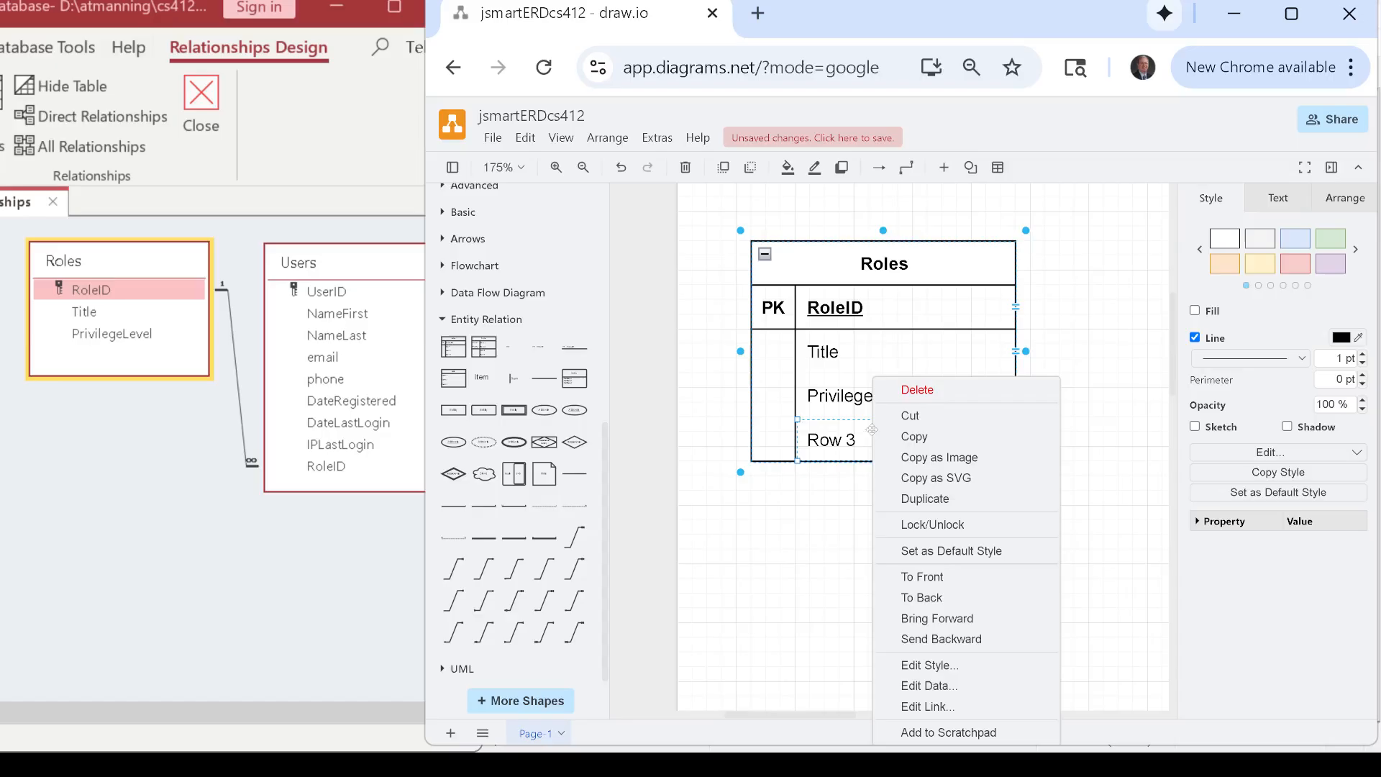
click(920, 390)
click(827, 443)
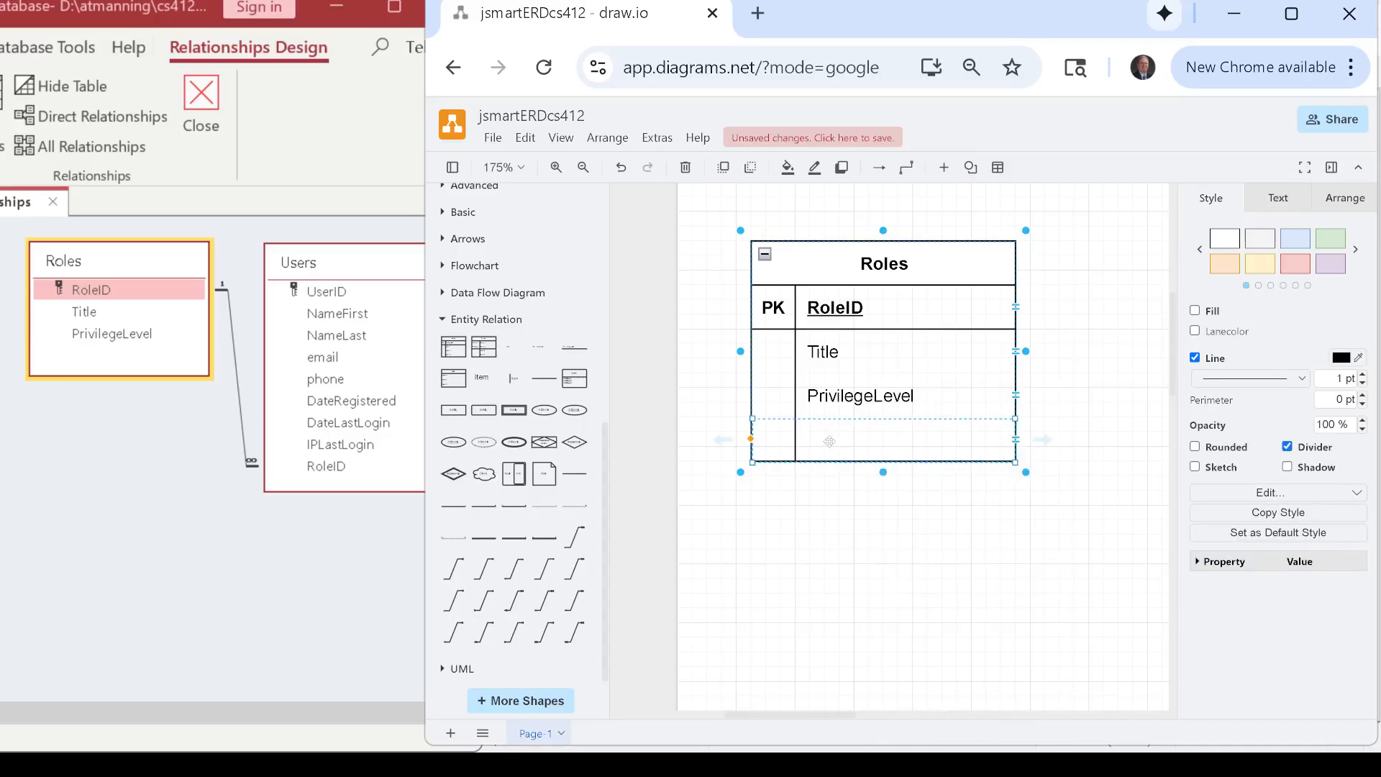
key(Delete)
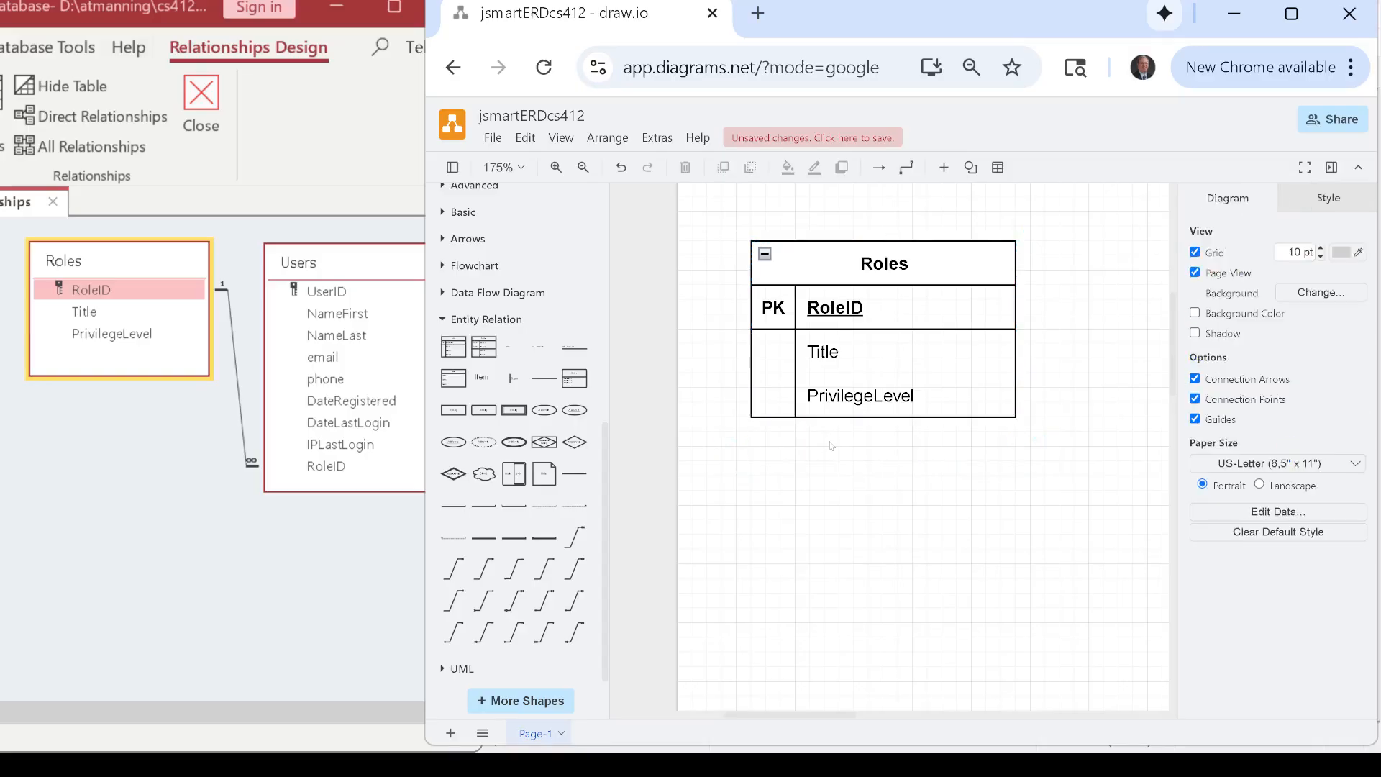
- Move the Roles table slightly down and to the right on the page
drag(910, 264, 923, 289)
drag(1072, 518, 869, 515)
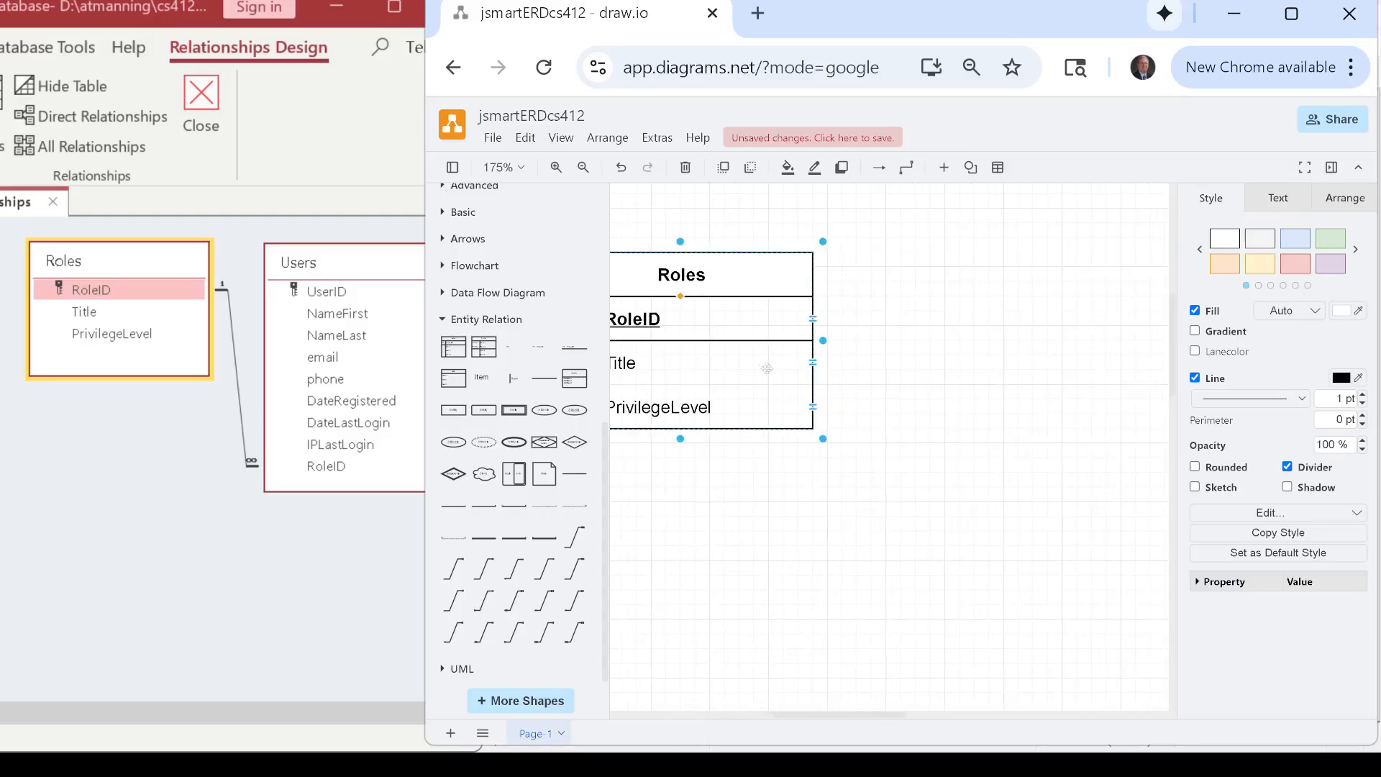
drag(697, 280, 775, 279)
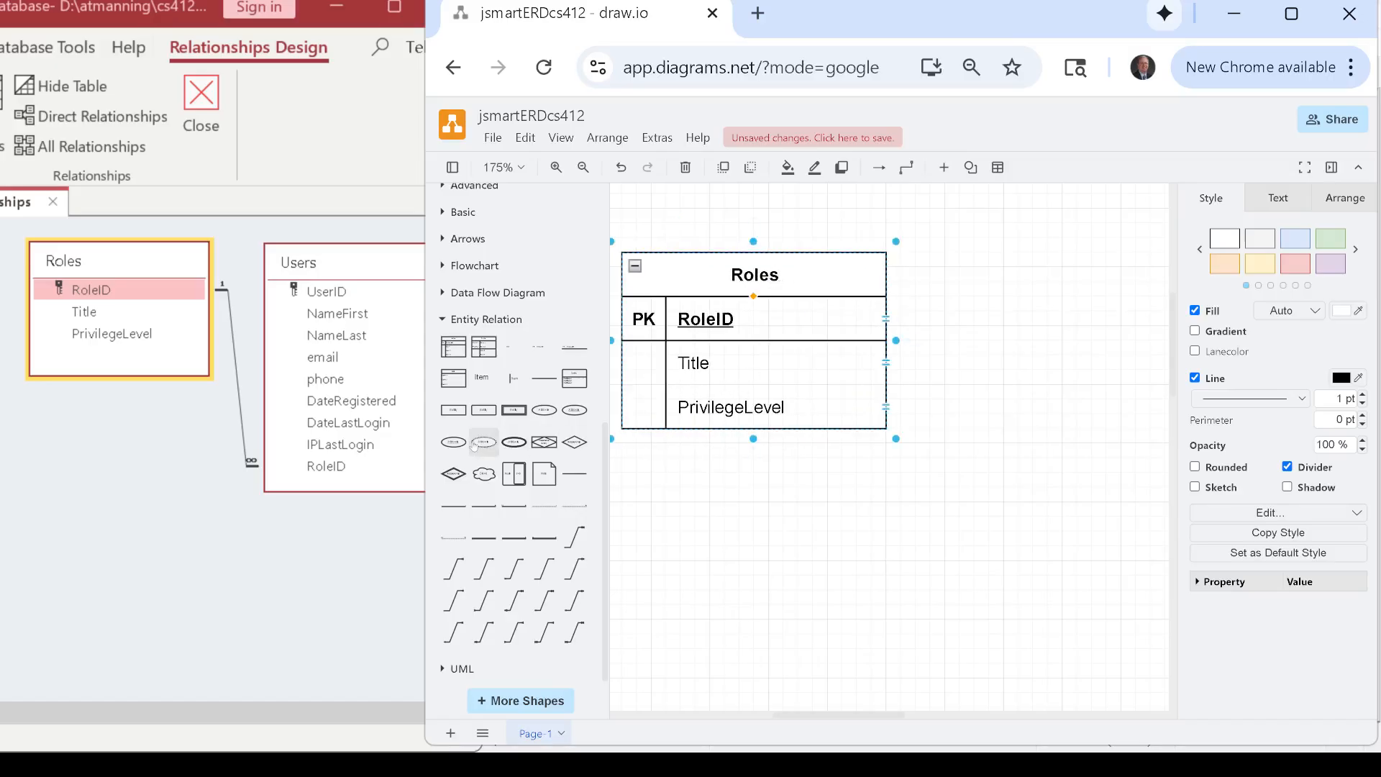
- Place a second primary key table just to the right of Roles and title it Users
mouse_move(463, 354)
drag(463, 353, 907, 252)
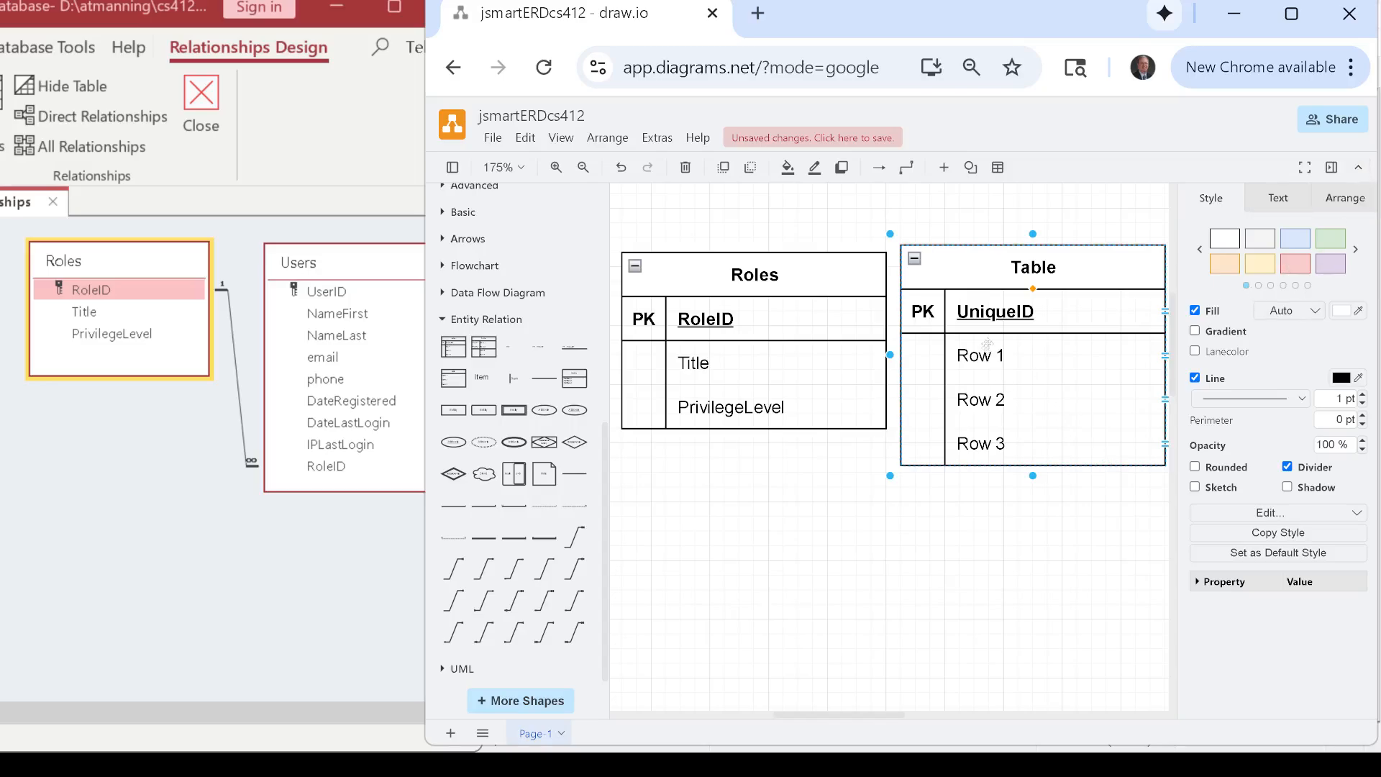
double_click(1030, 271)
text(Users)
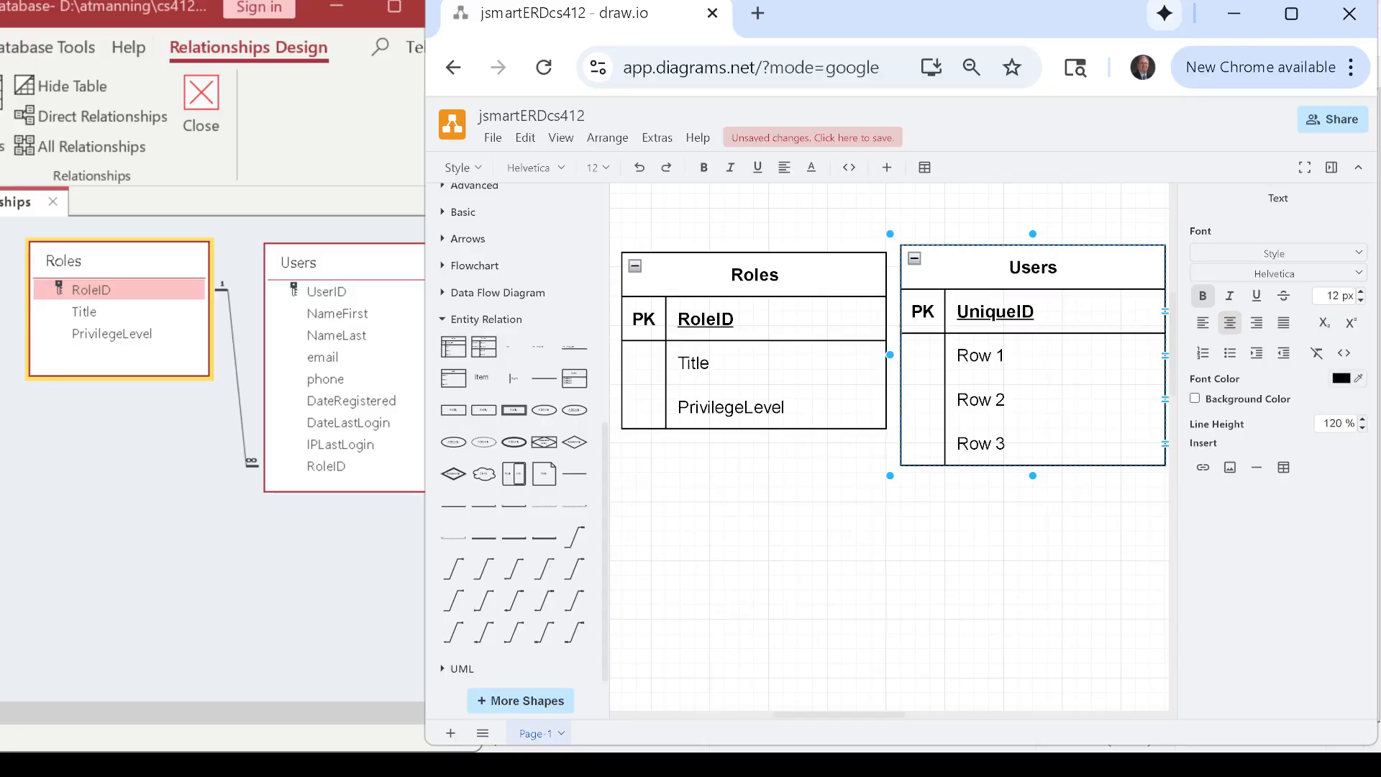
- Name the Users table's primary key UserID and its three rows NameFirst, NameLast and email
double_click(1001, 311)
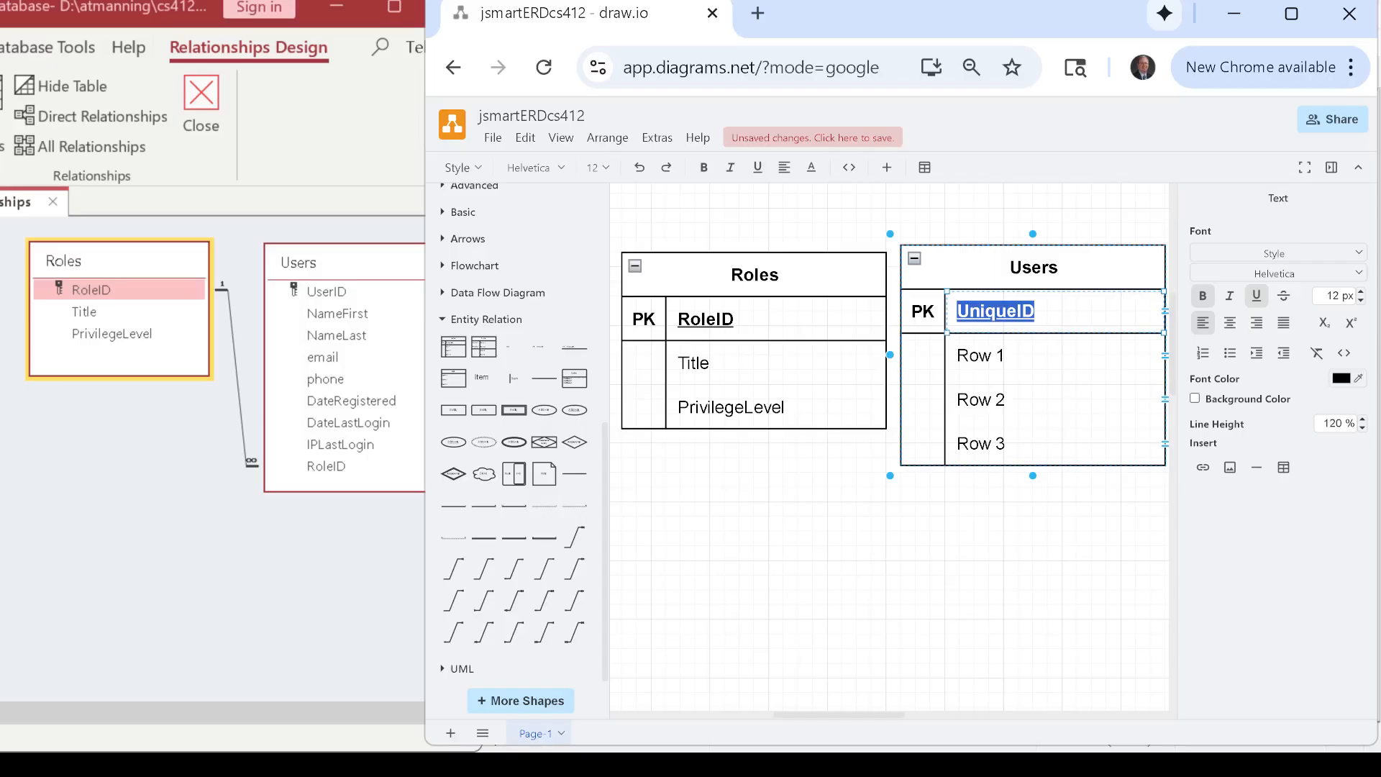
text(UserID)
double_click(981, 355)
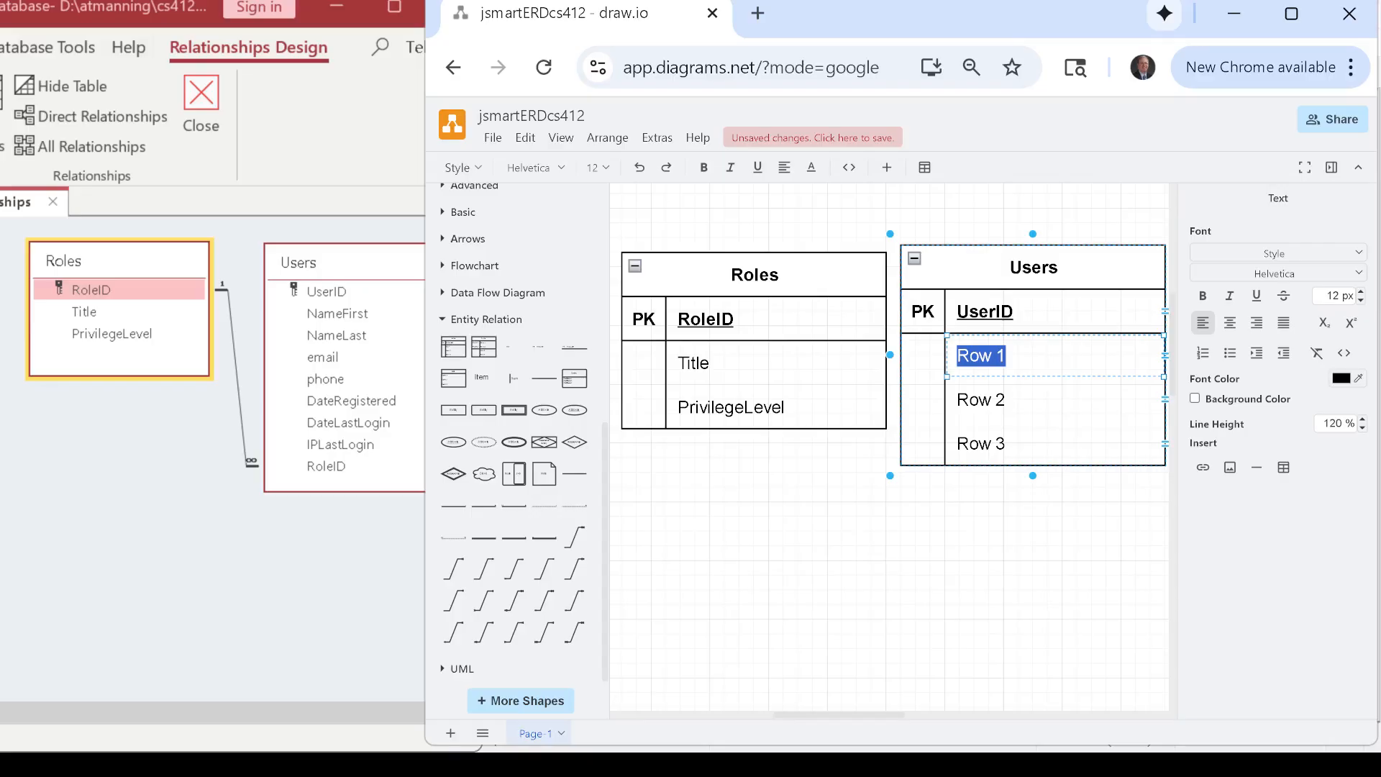
text(NameFirst)
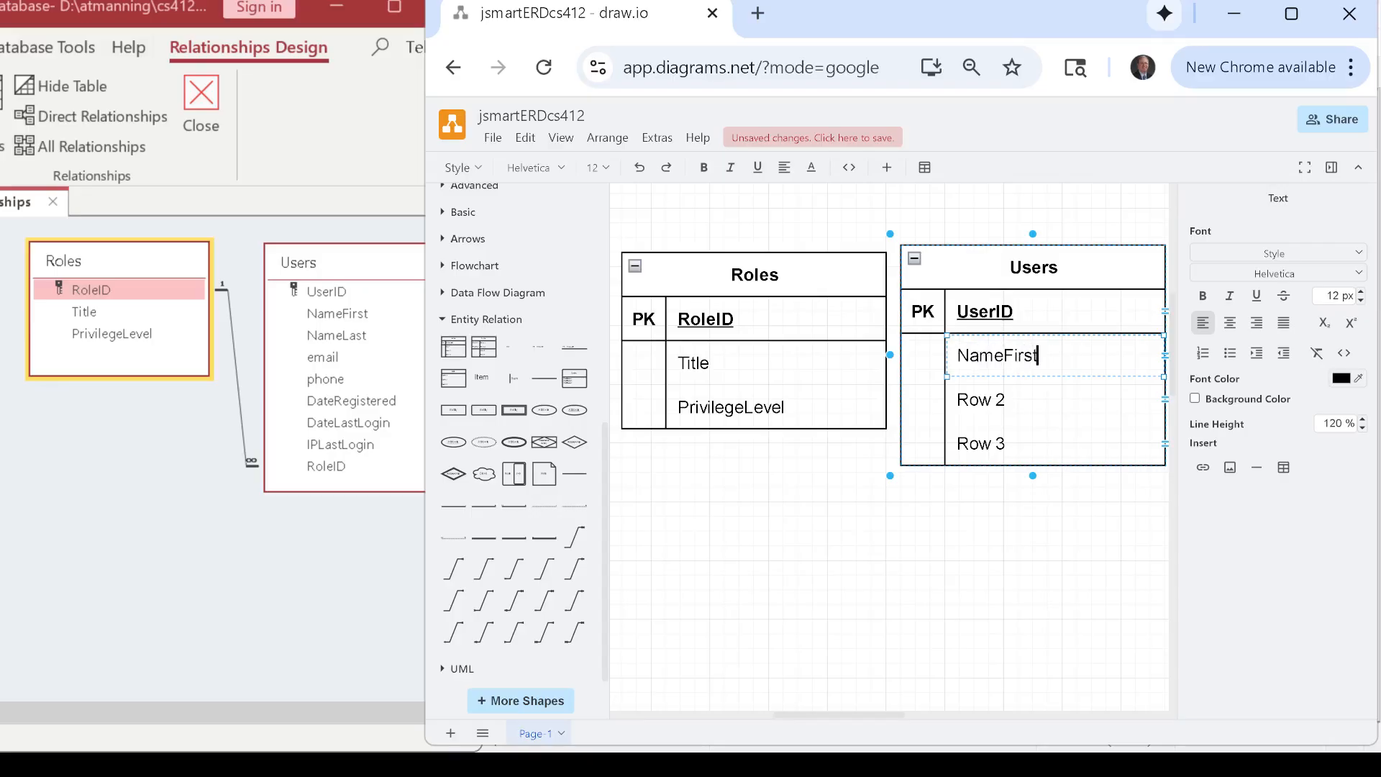
double_click(980, 399)
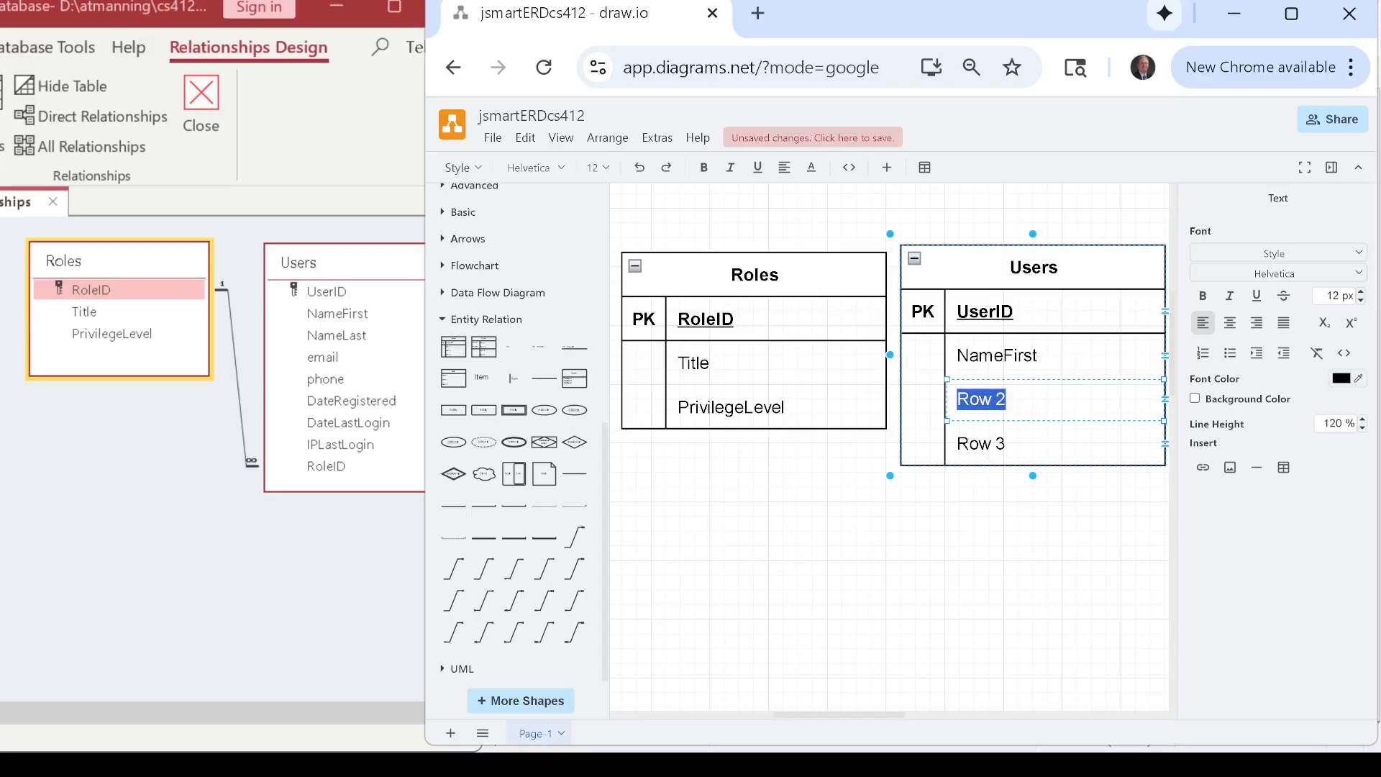
text(NameLast)
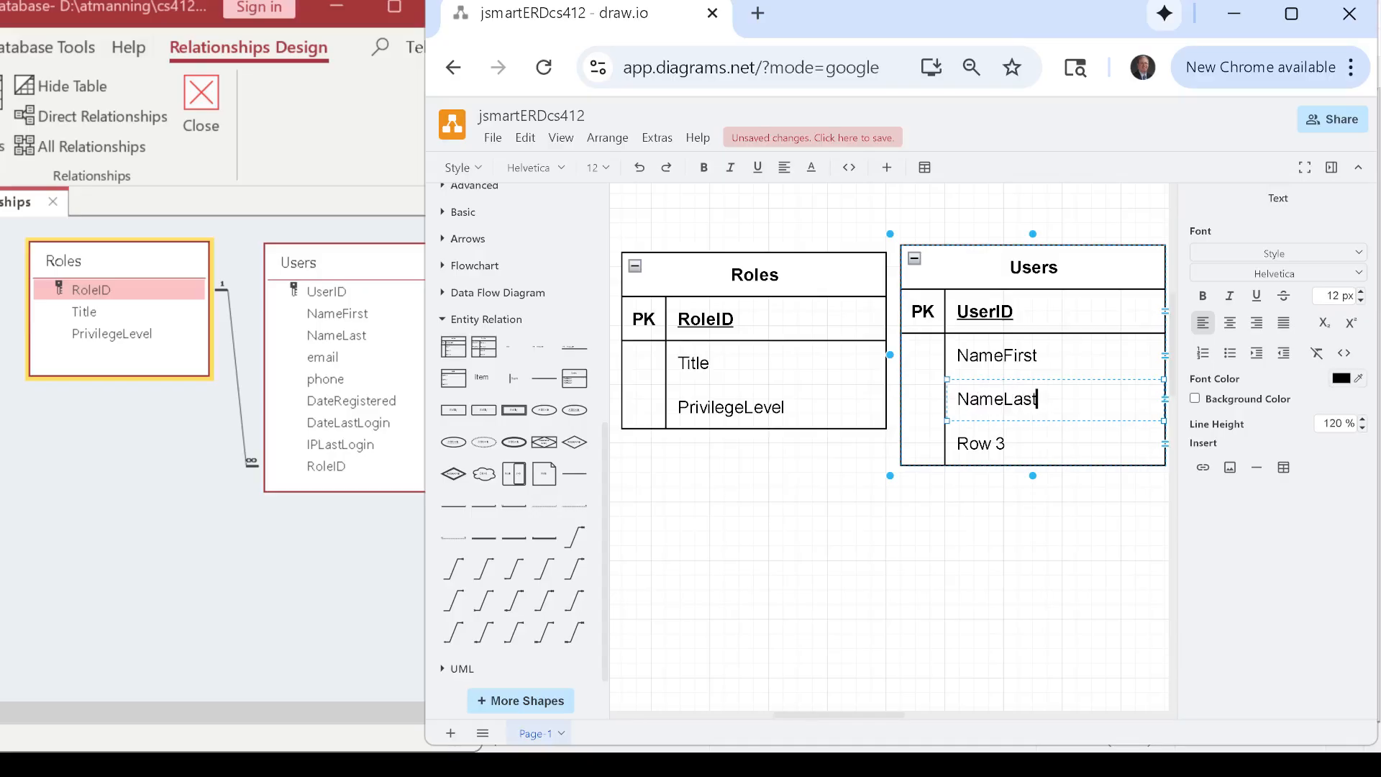
double_click(980, 443)
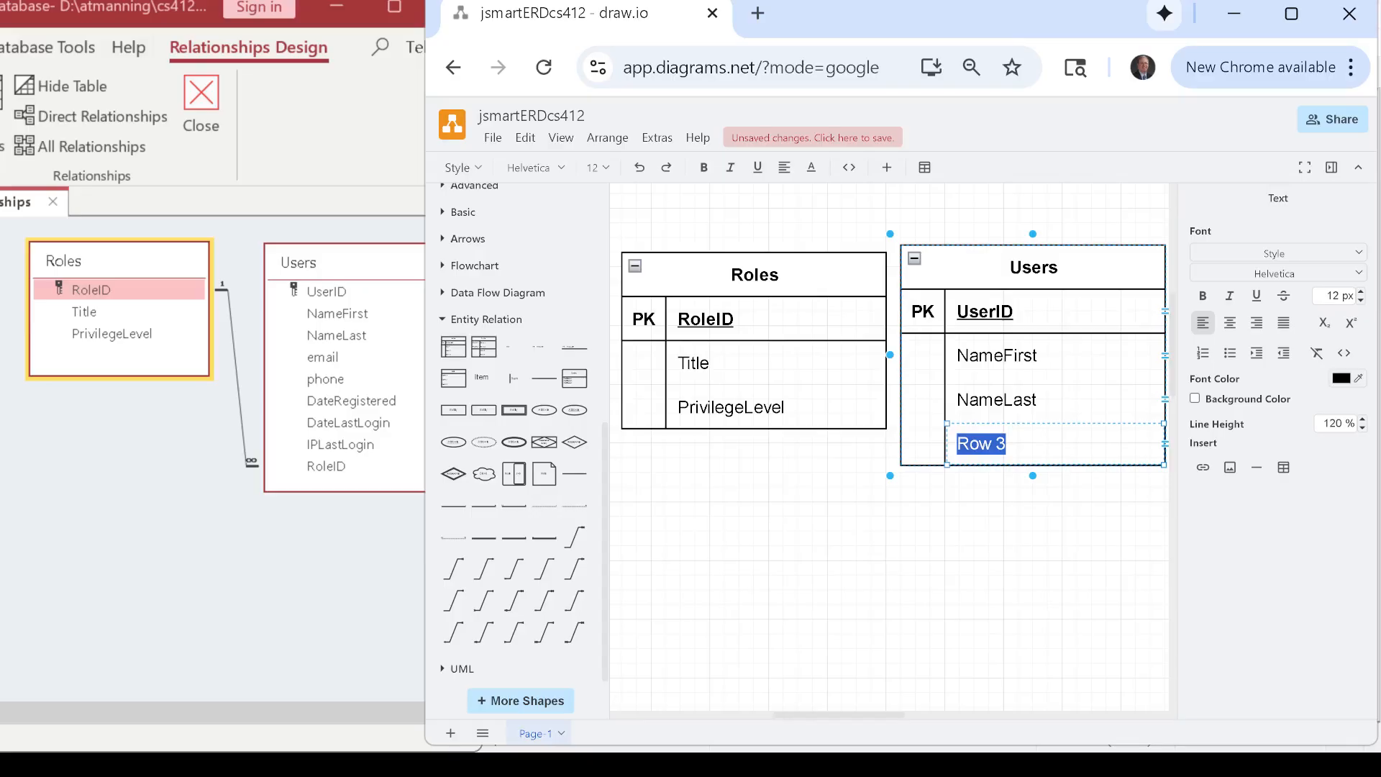
text(email)
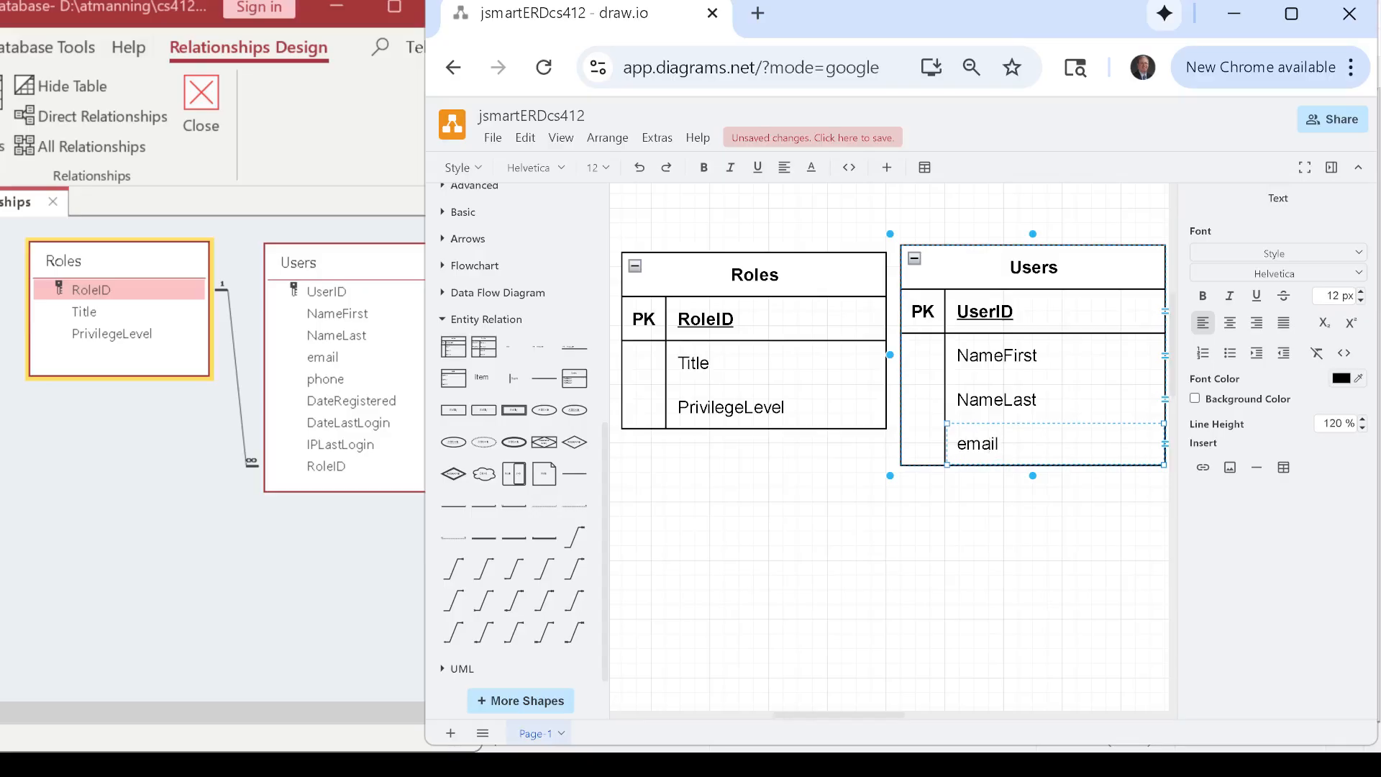
- Duplicate the email row in the Users table and rename the copy phone
click(1027, 443)
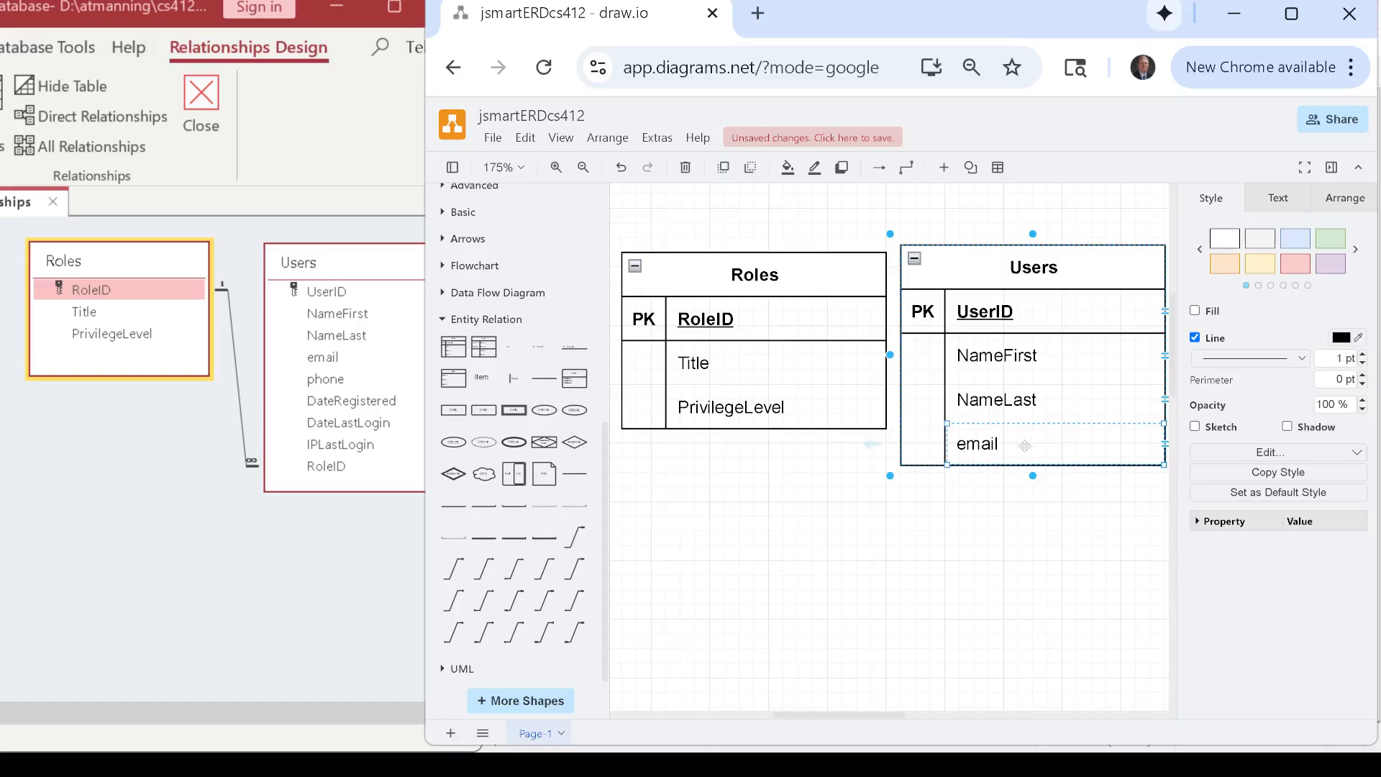
right_click(1024, 446)
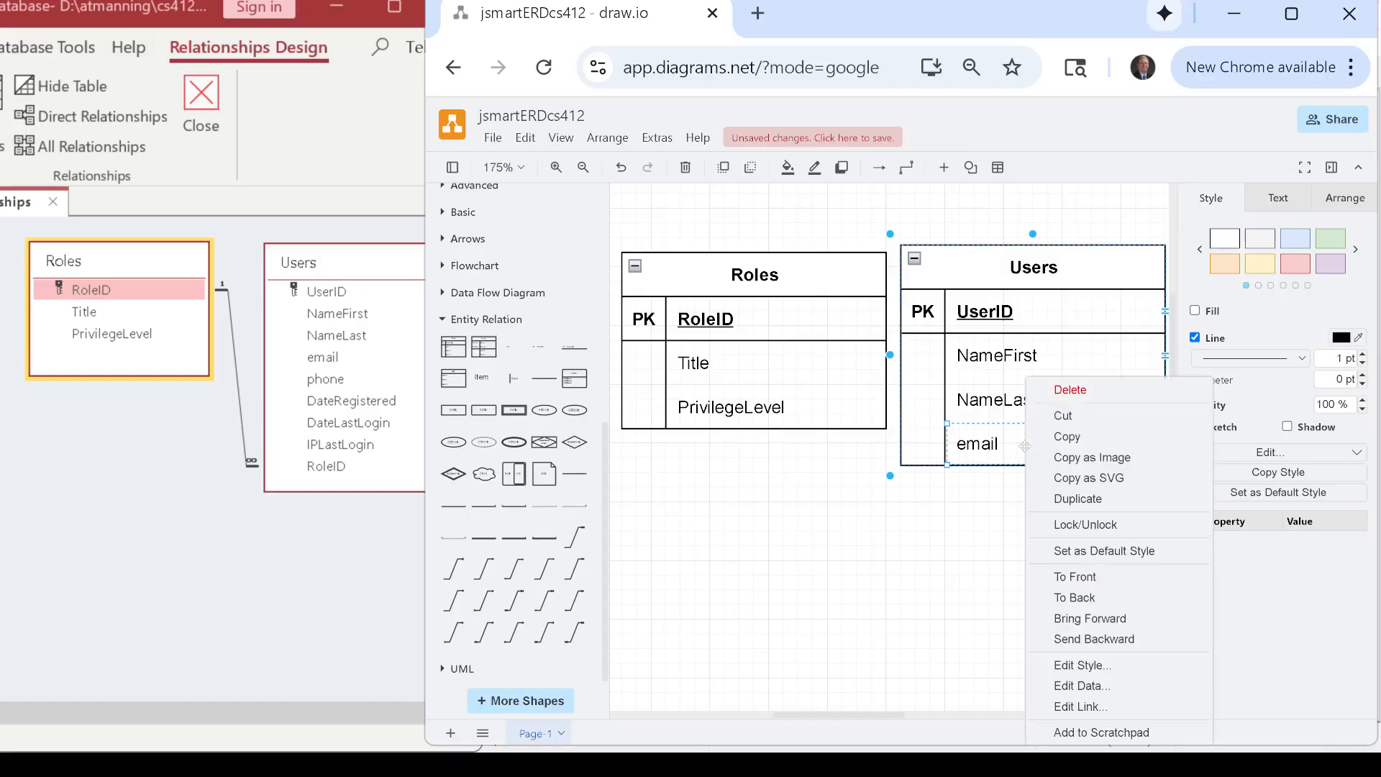
click(1060, 499)
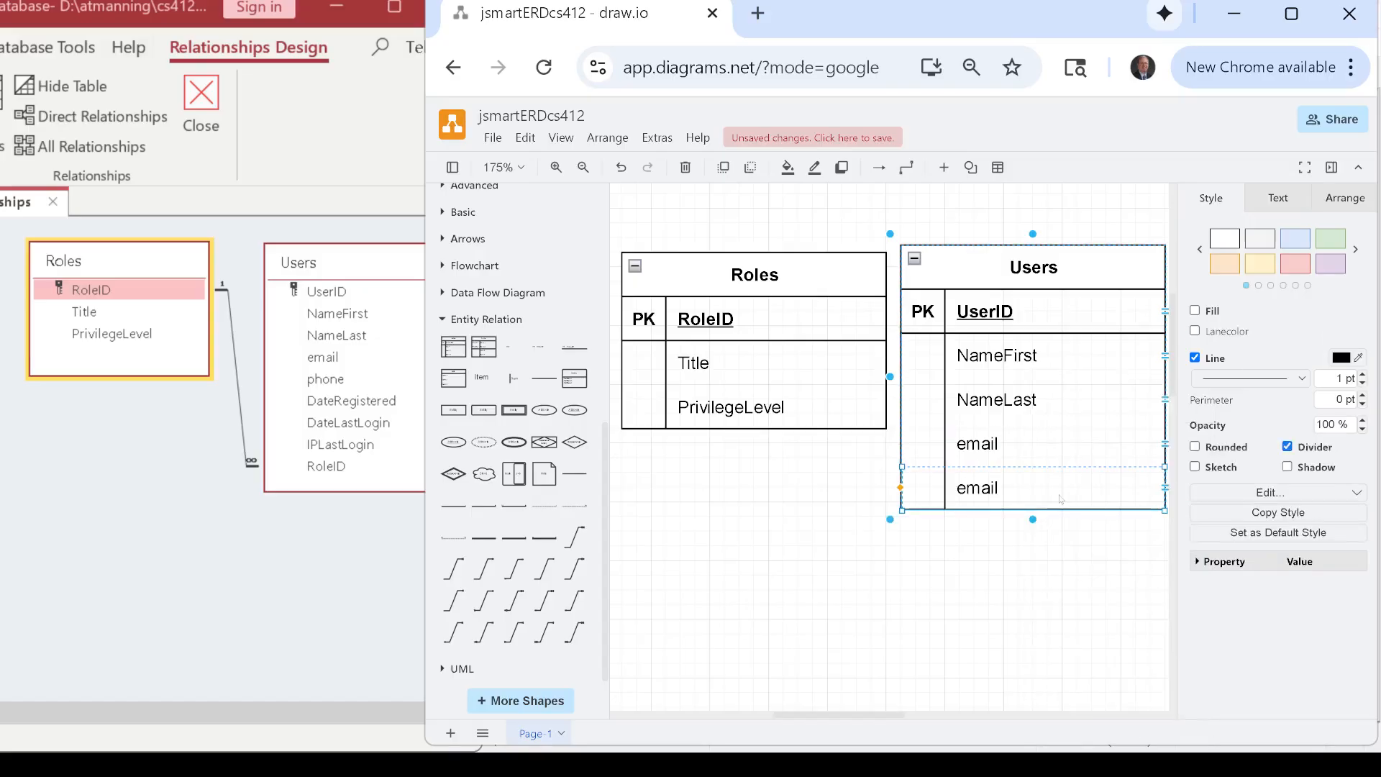
double_click(996, 486)
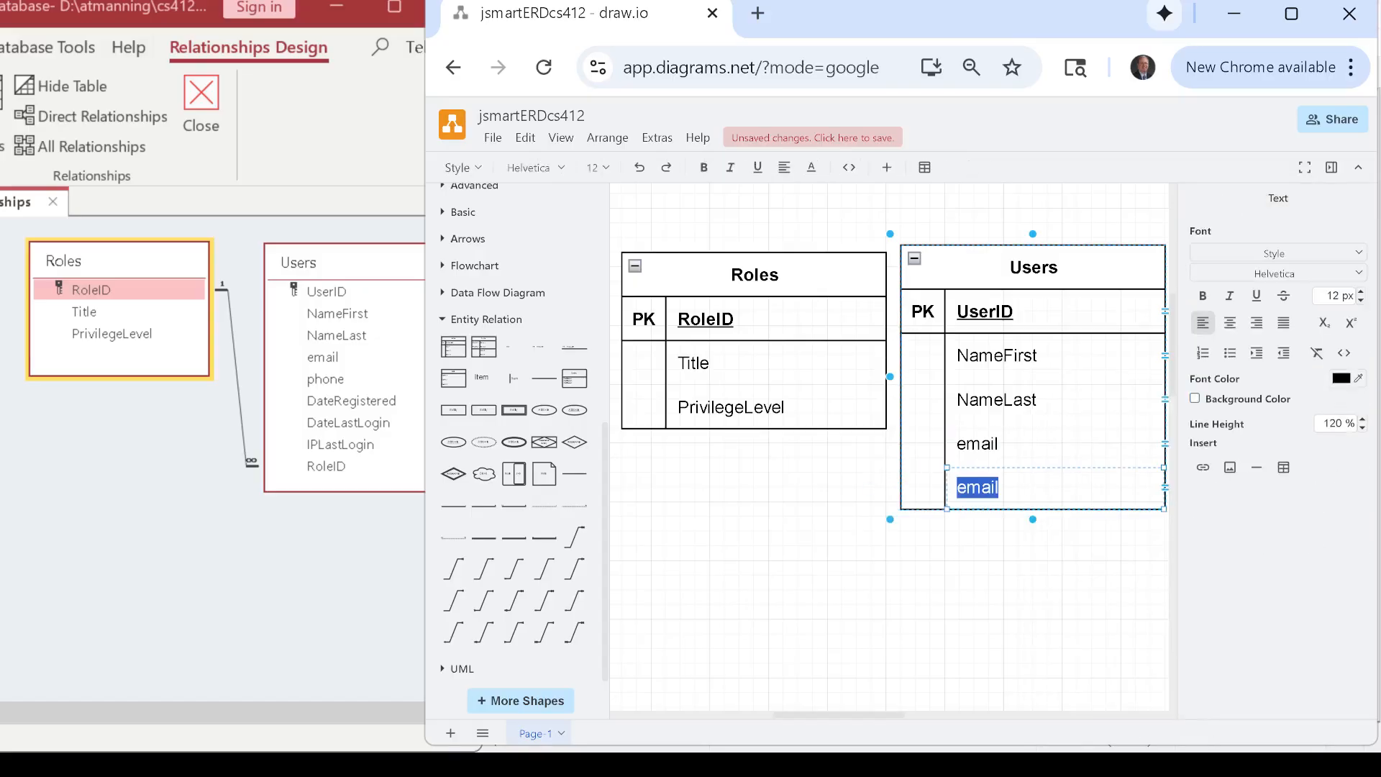
text(phone)
right_click(978, 488)
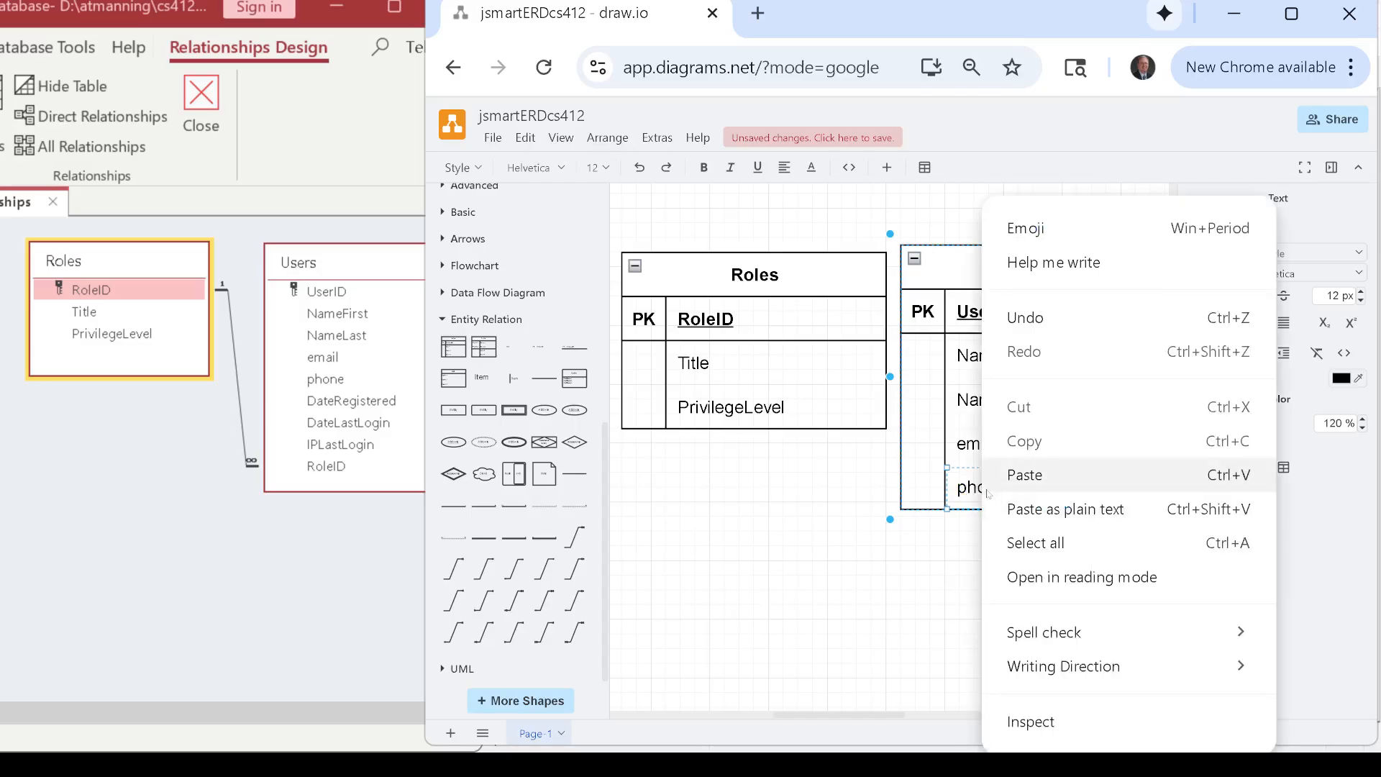
click(937, 533)
click(937, 533)
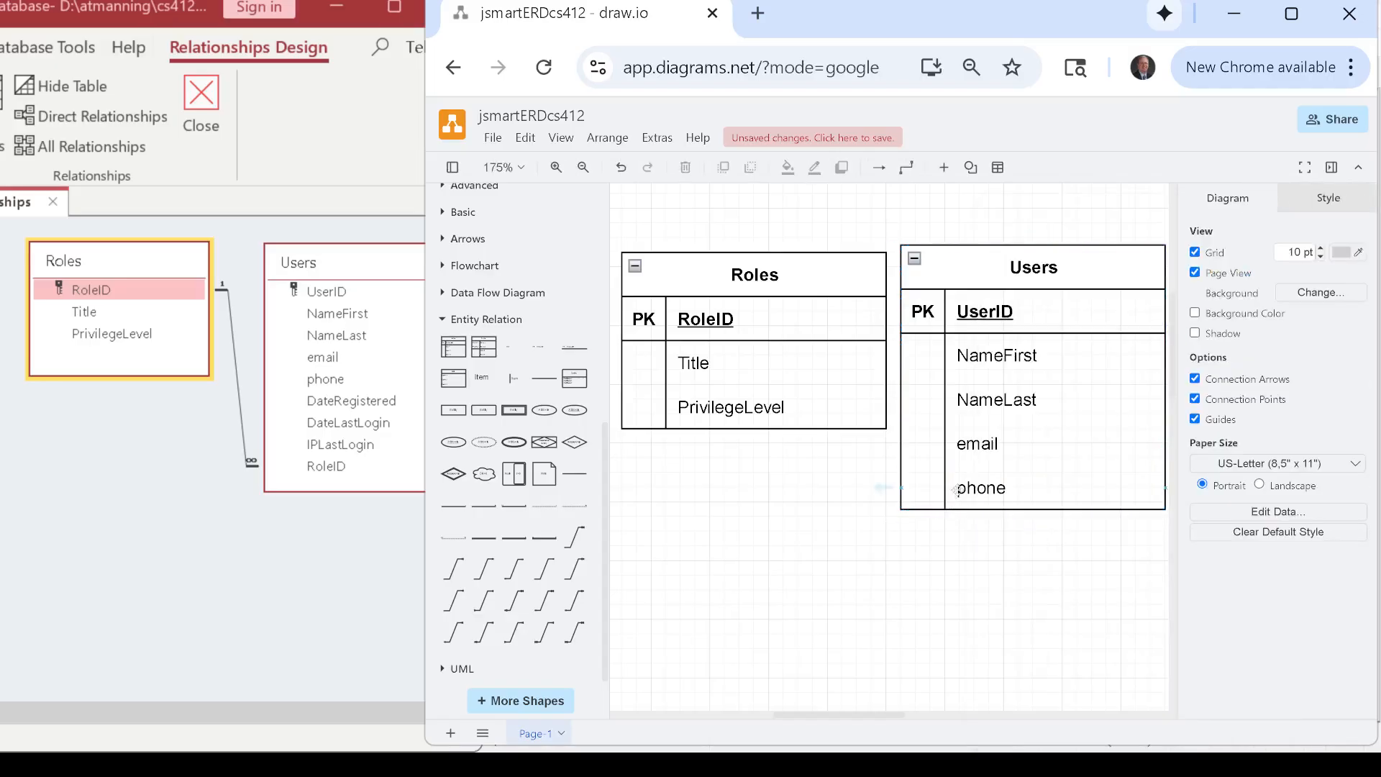
right_click(958, 490)
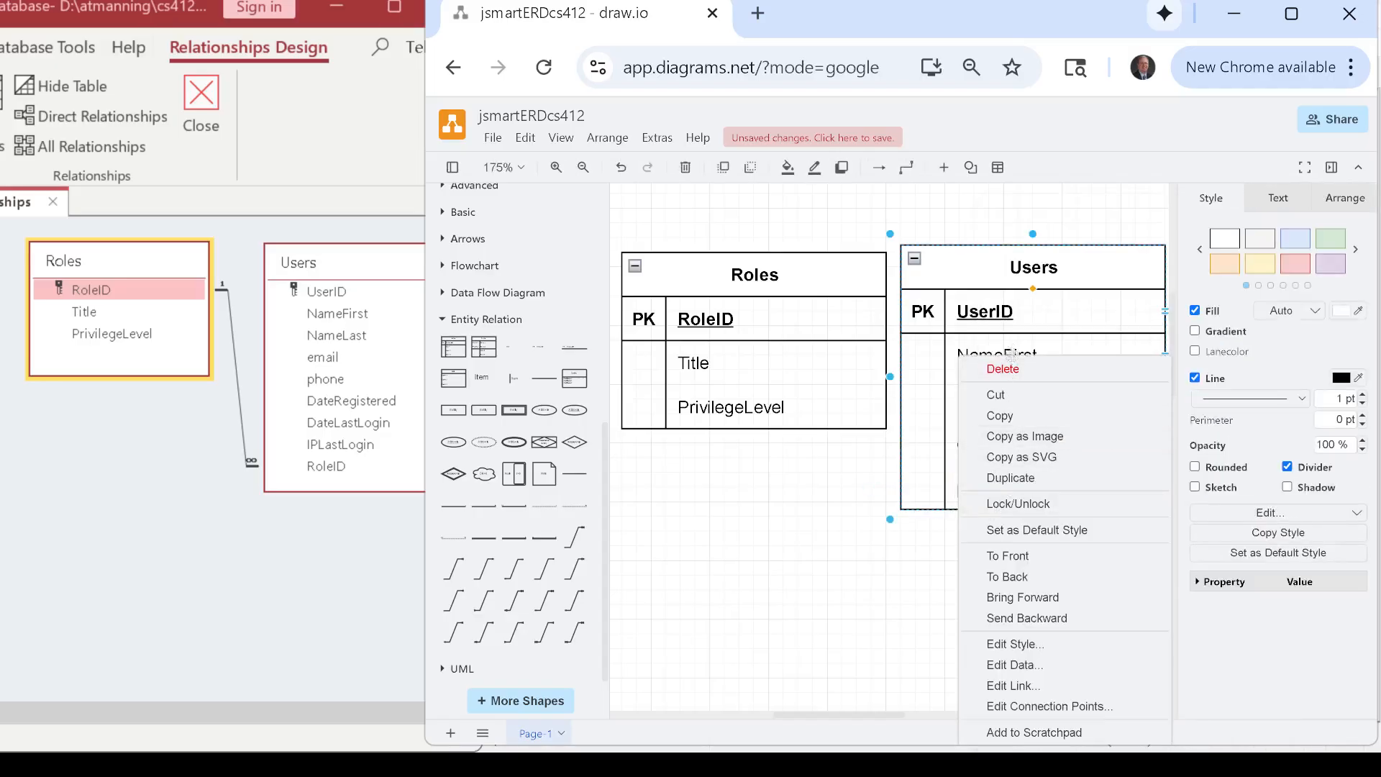
click(1011, 477)
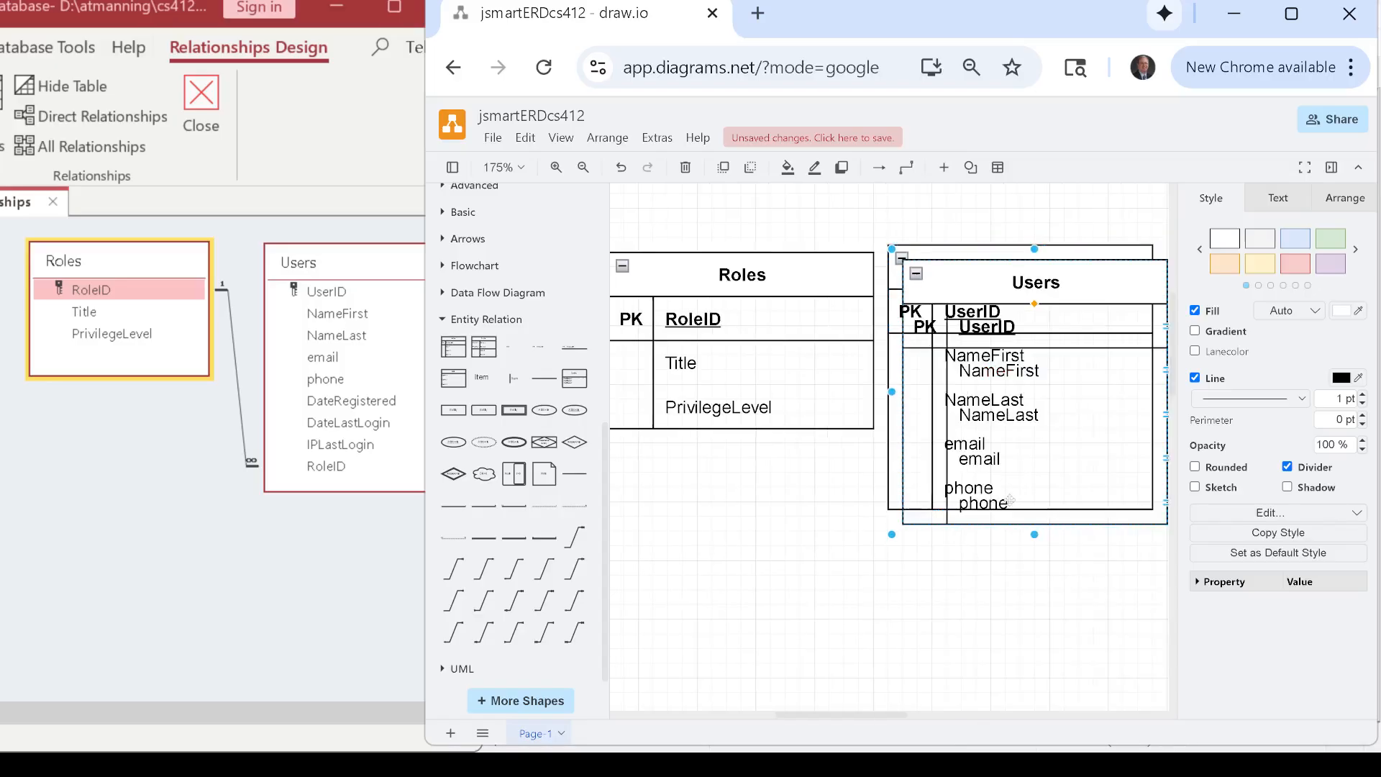
key(ctrl+z)
- Duplicate the phone row in the Users table and rename the copy DateRegistered
click(1008, 494)
click(1006, 492)
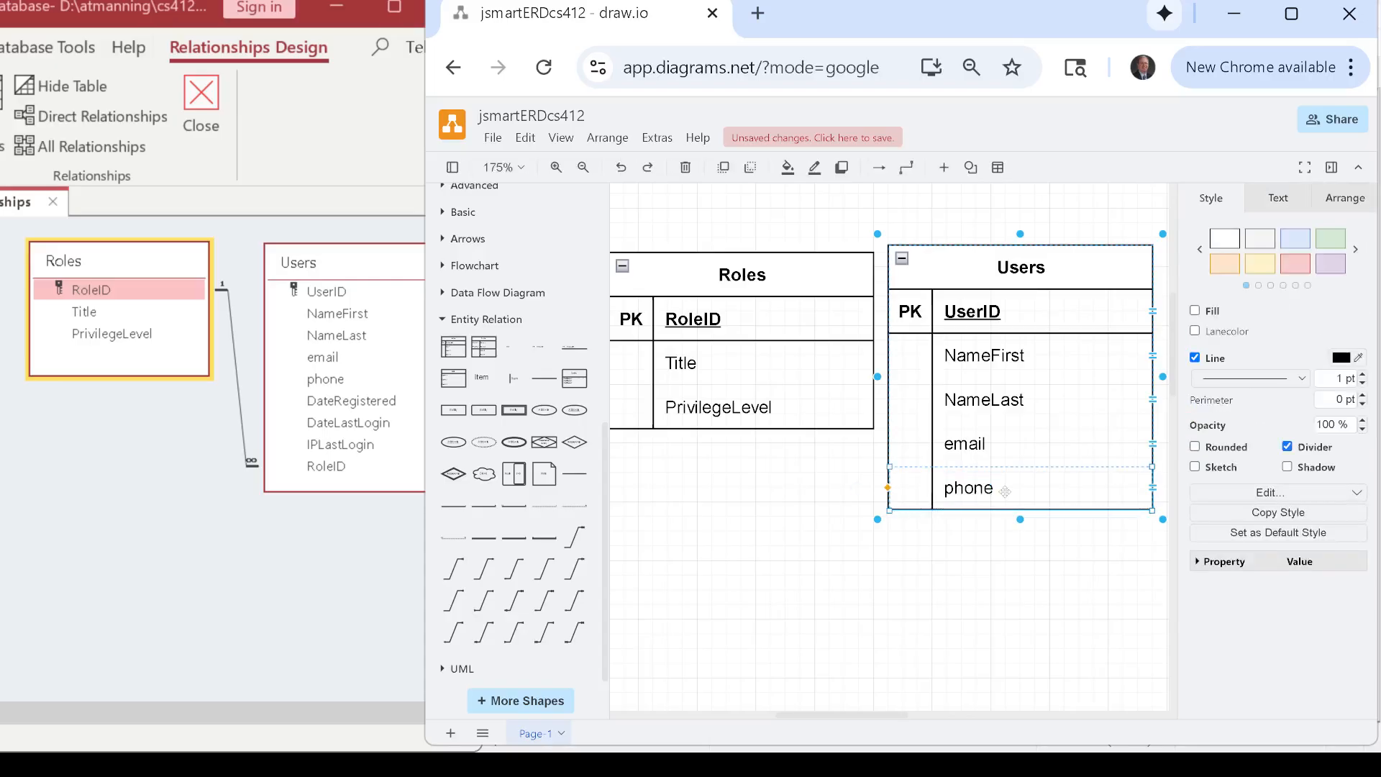
right_click(1006, 492)
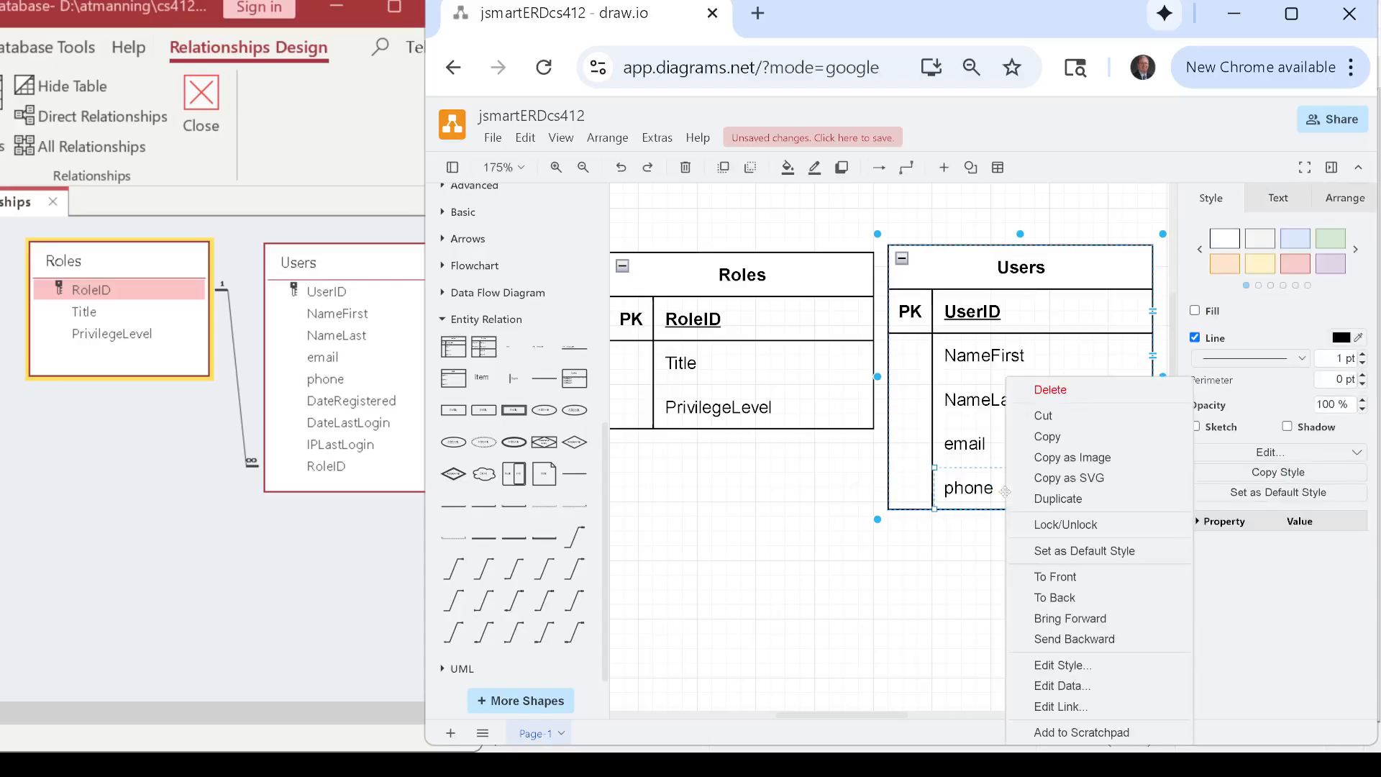
click(1063, 498)
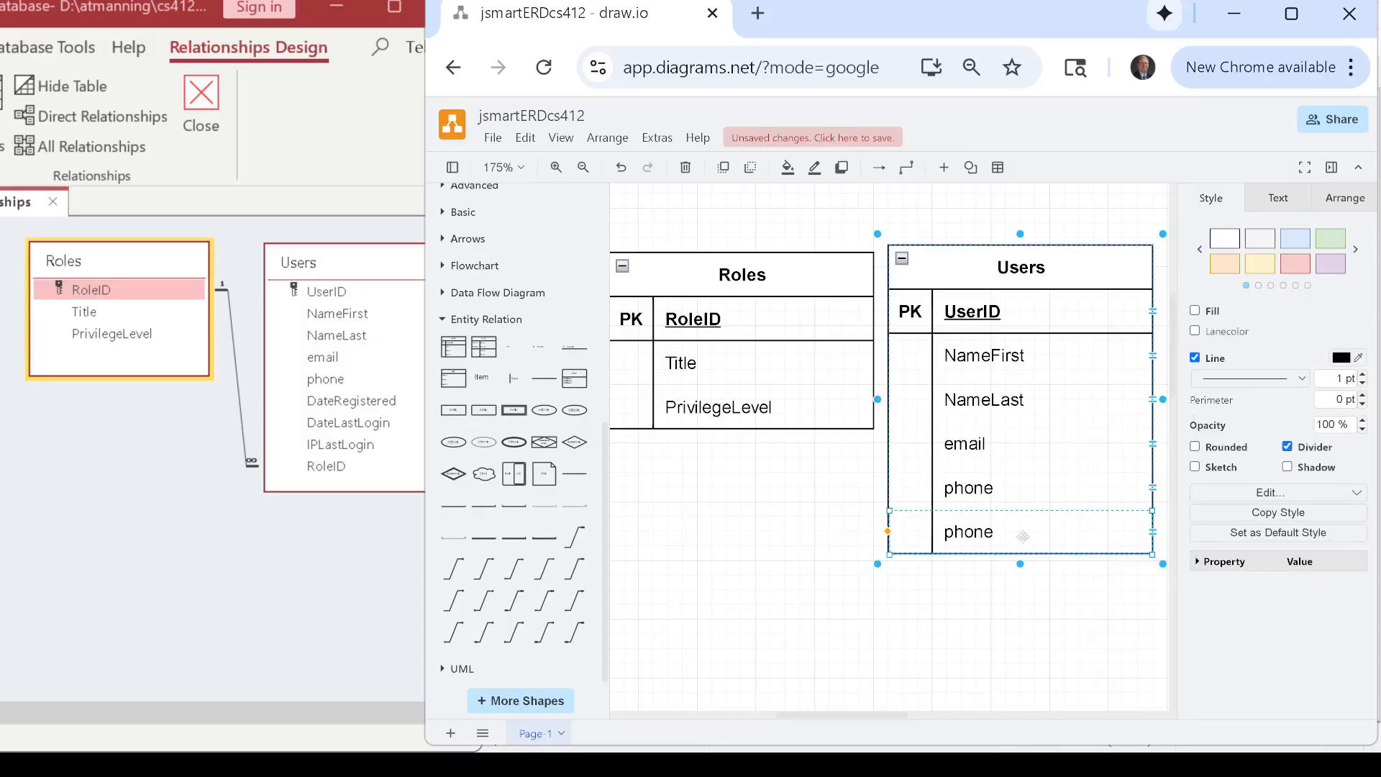
double_click(976, 540)
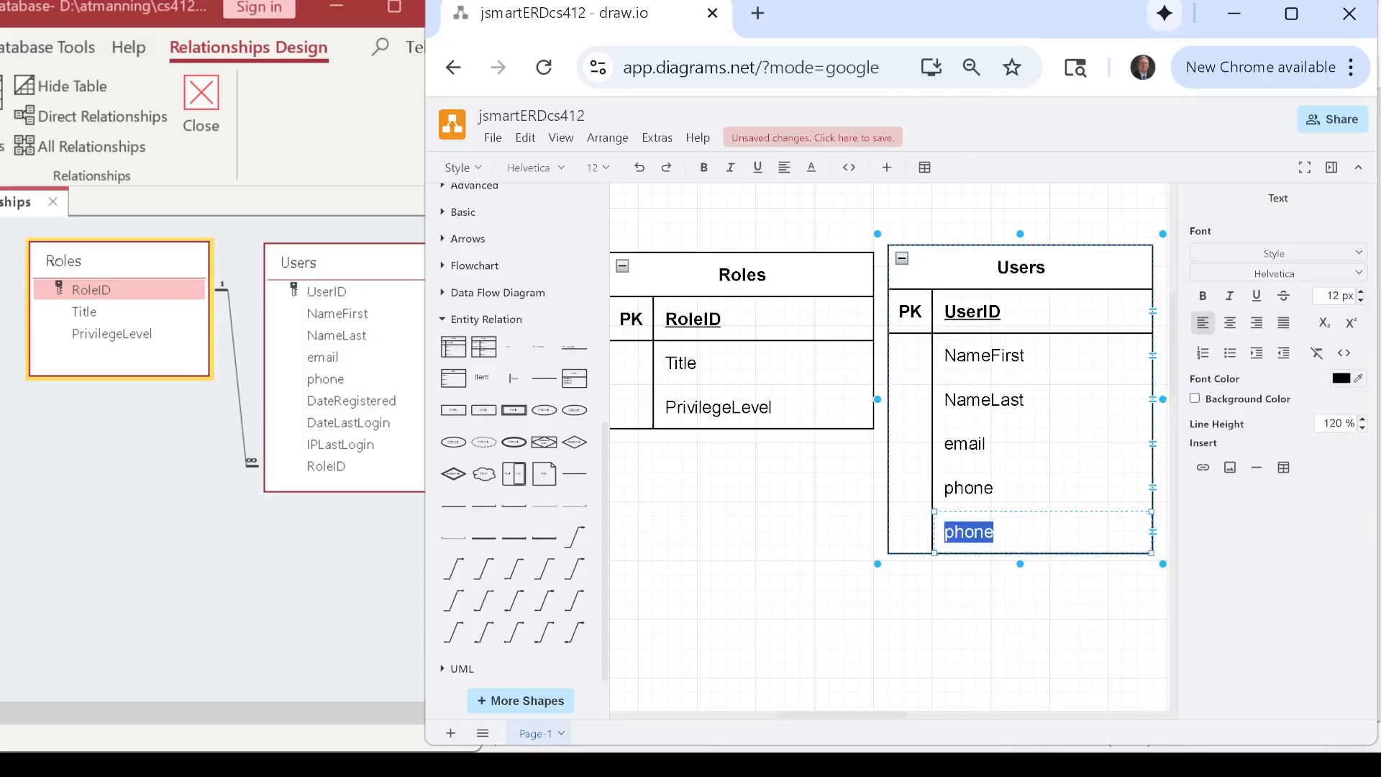
text(Date)
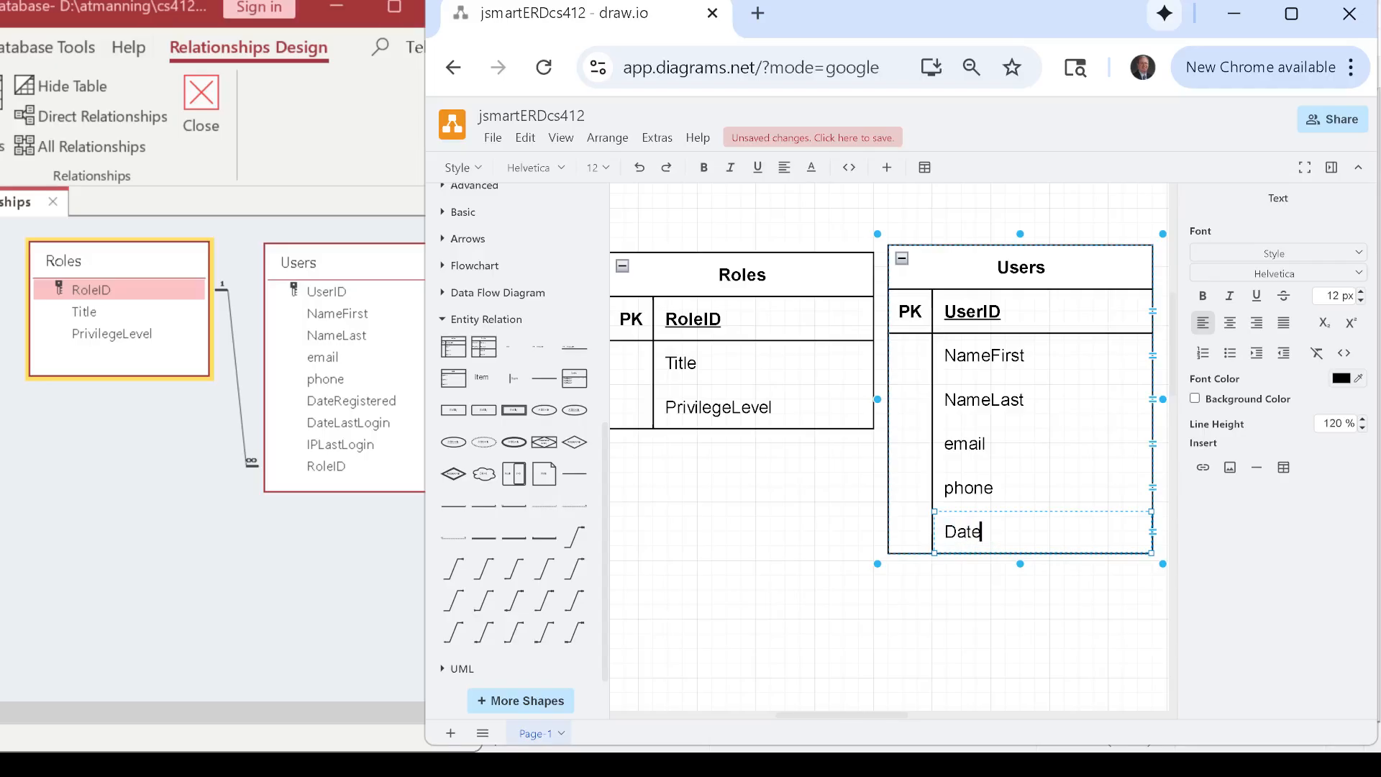
text(Registered)
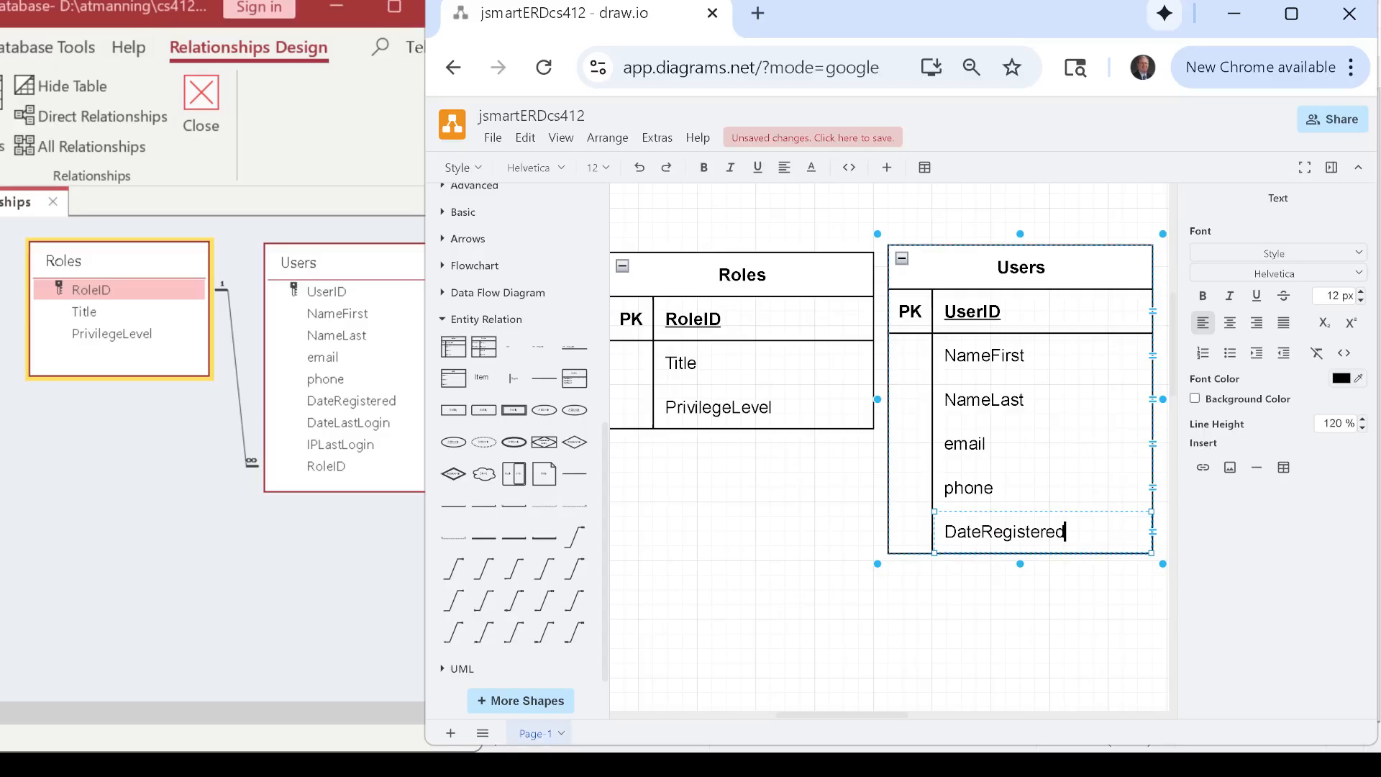
- Duplicate the whole DateRegistered row in the Users table
right_click(982, 536)
click(965, 586)
click(969, 547)
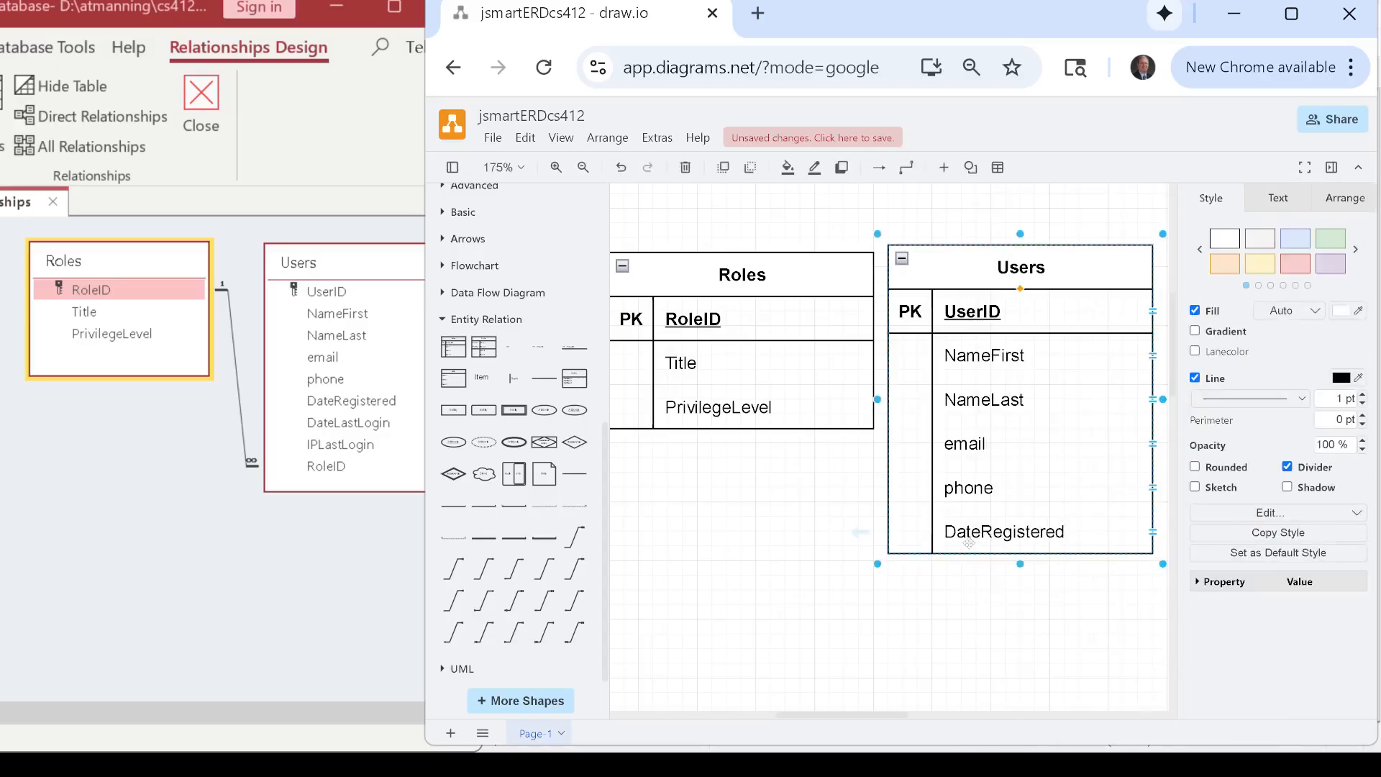
click(914, 530)
right_click(913, 529)
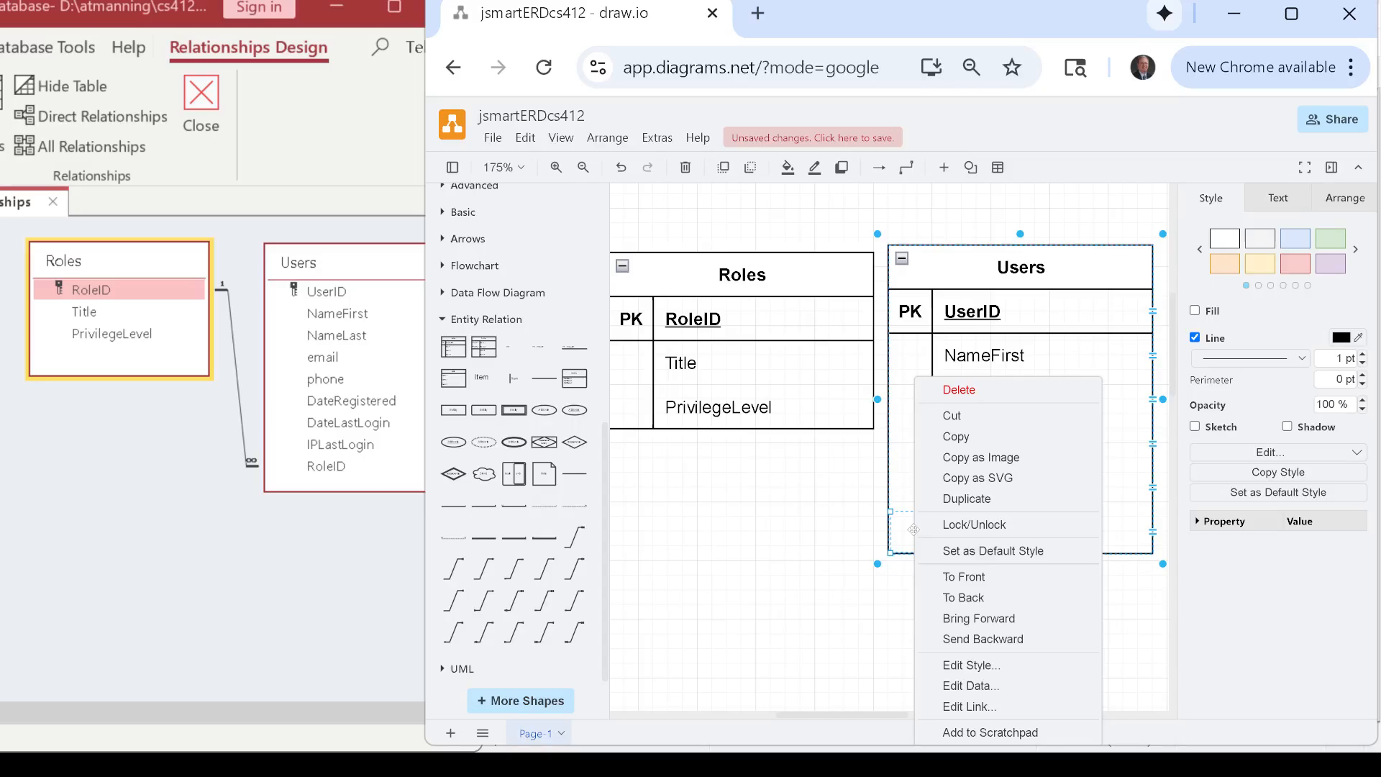
click(947, 499)
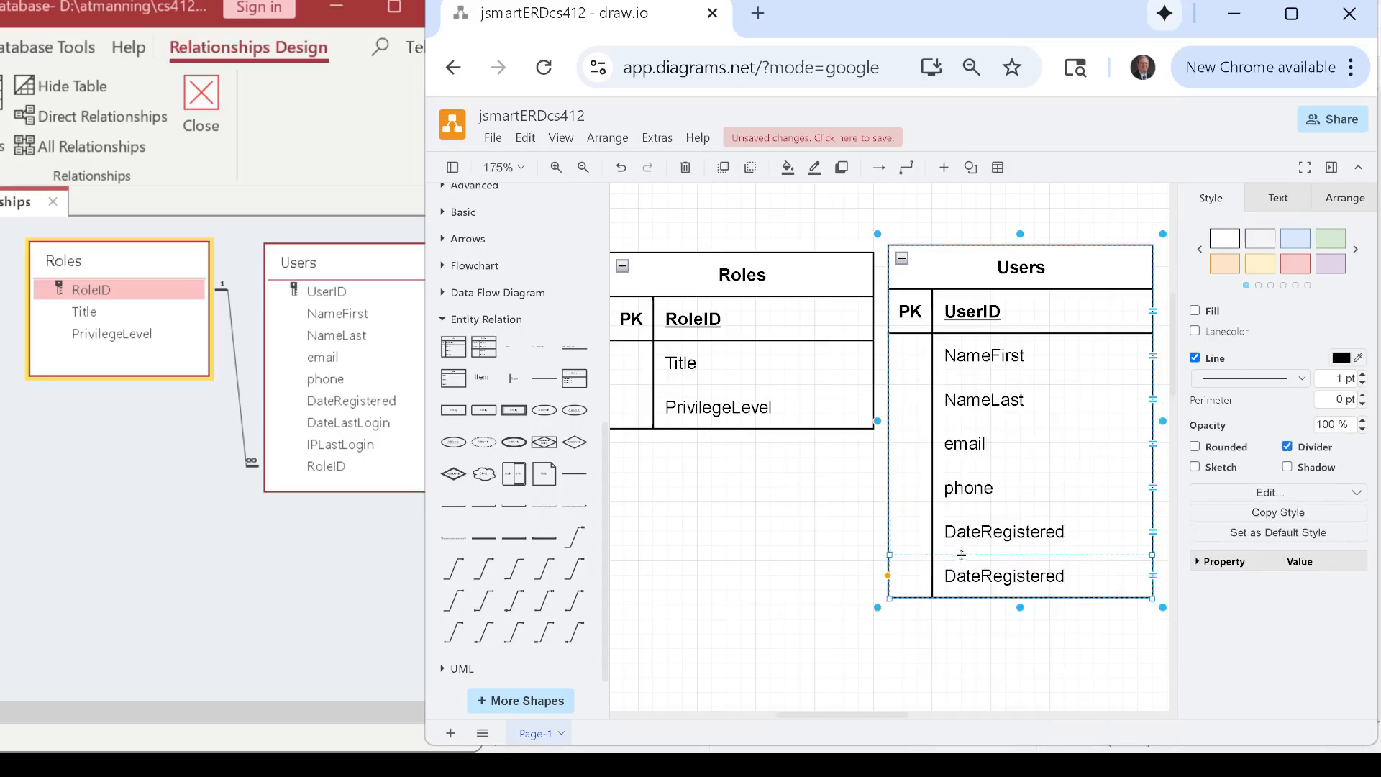
- Rename the bottom row of the Users table DateLastLogin, keeping the Date prefix and replacing the rest
double_click(1028, 574)
click(1016, 576)
key(End)
key(shift+Left)
key(shift+Left)
key(shift+Left)
key(shift+Left)
key(shift+Left)
key(shift+Left)
key(shift+Left)
key(shift+Left)
key(shift+Left)
key(shift+Left)
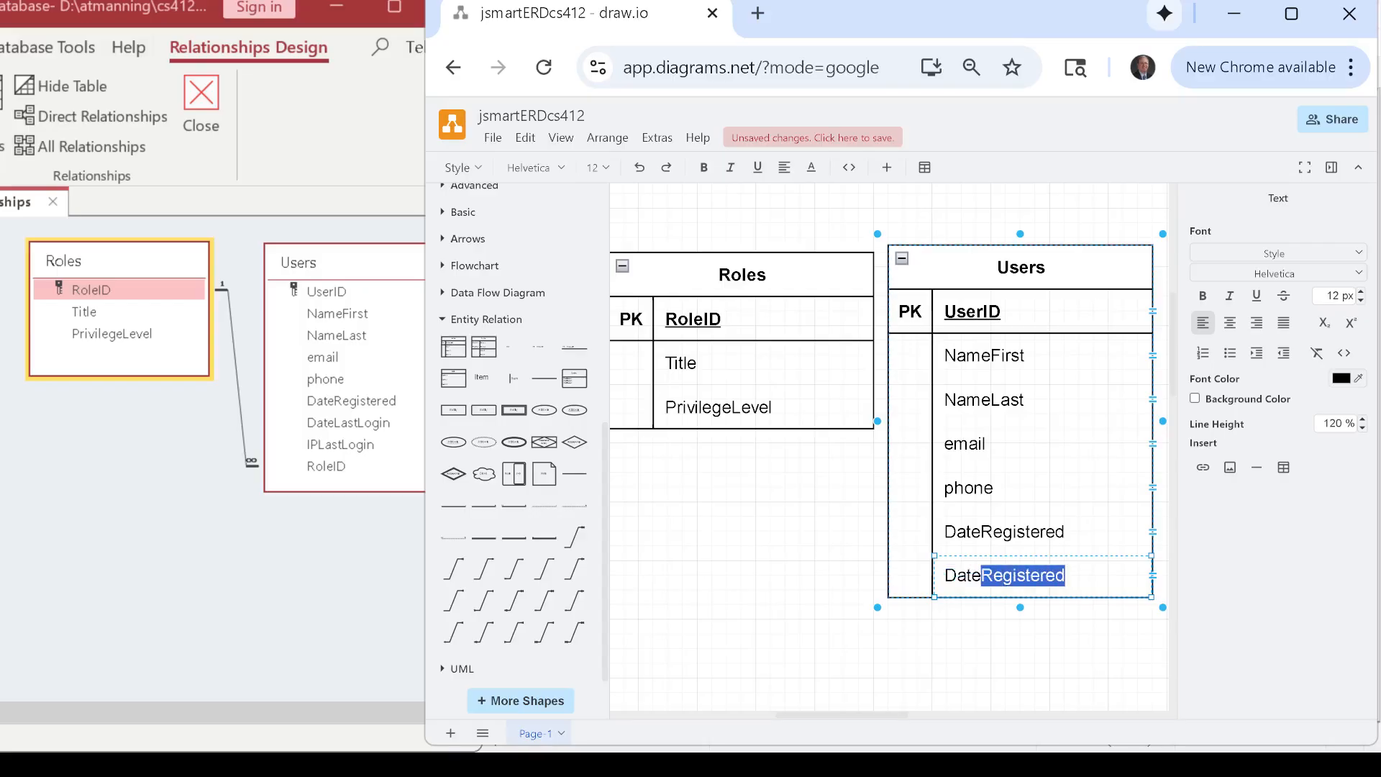
text(LastLogin)
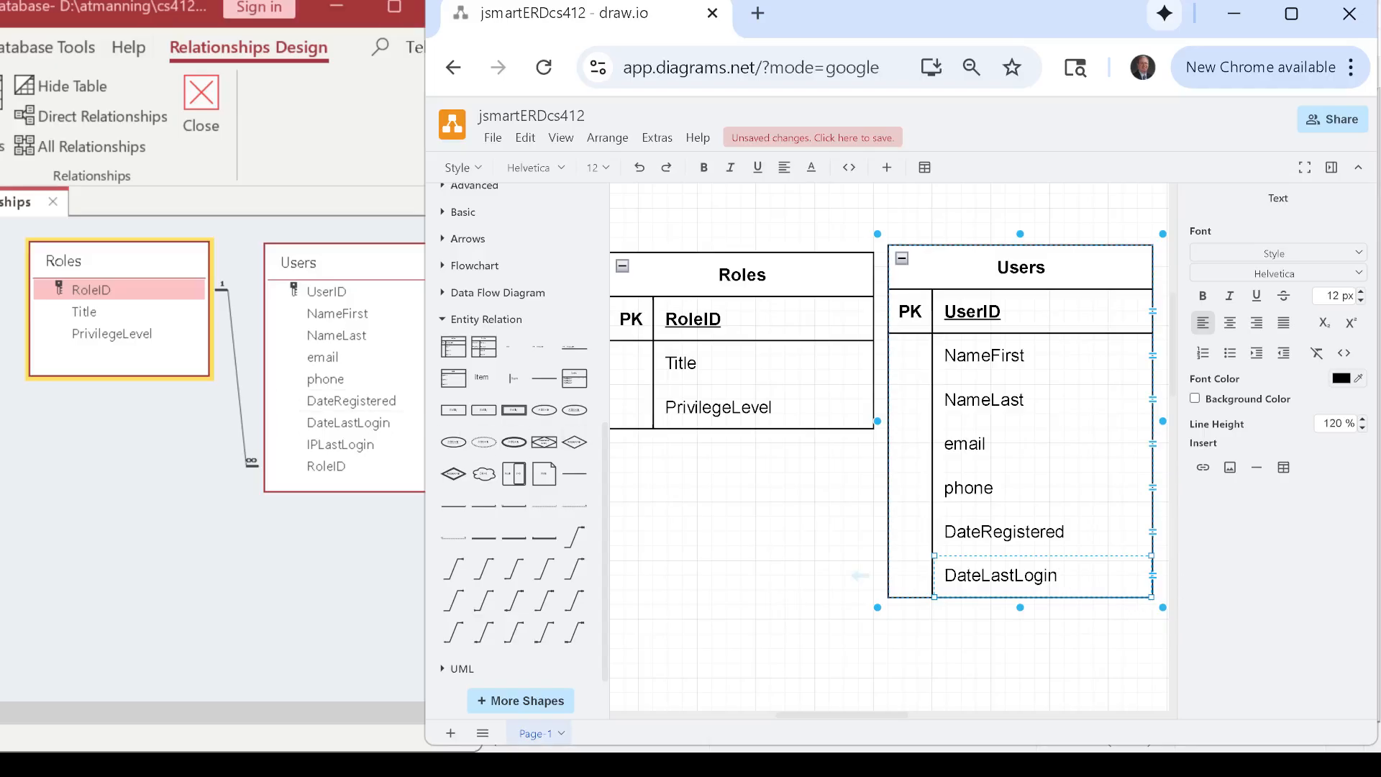
- Duplicate the DateLastLogin row in the Users table and rename the copy IPLastLogin
right_click(955, 574)
click(944, 584)
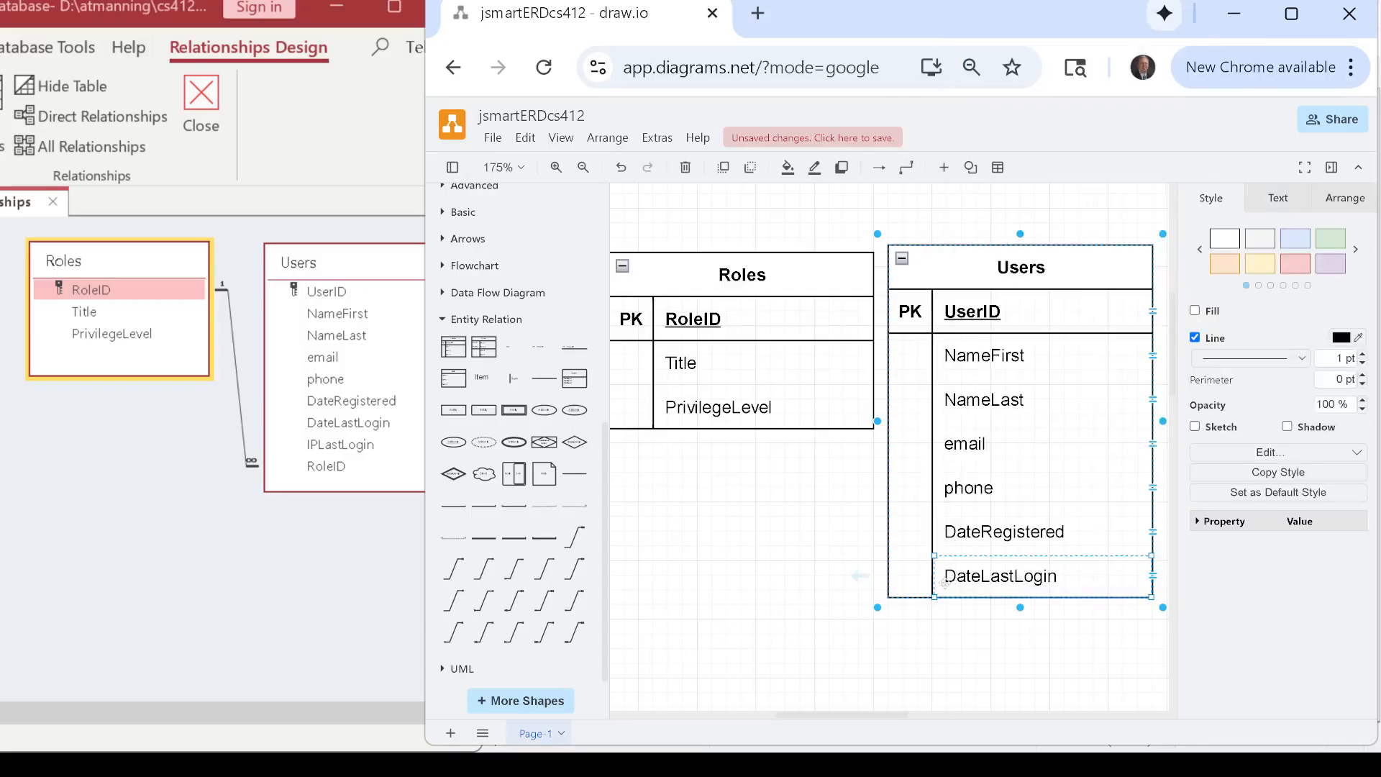
right_click(944, 581)
click(985, 498)
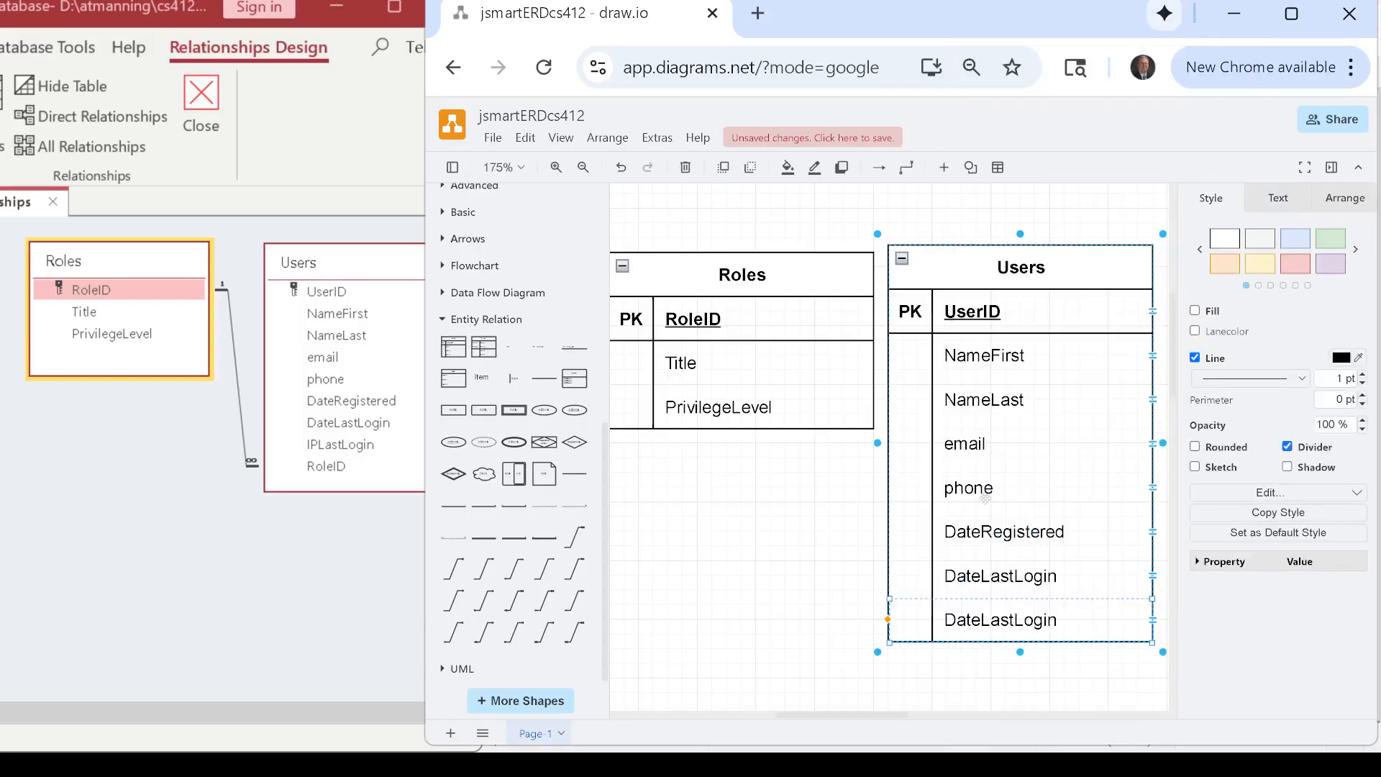
double_click(974, 622)
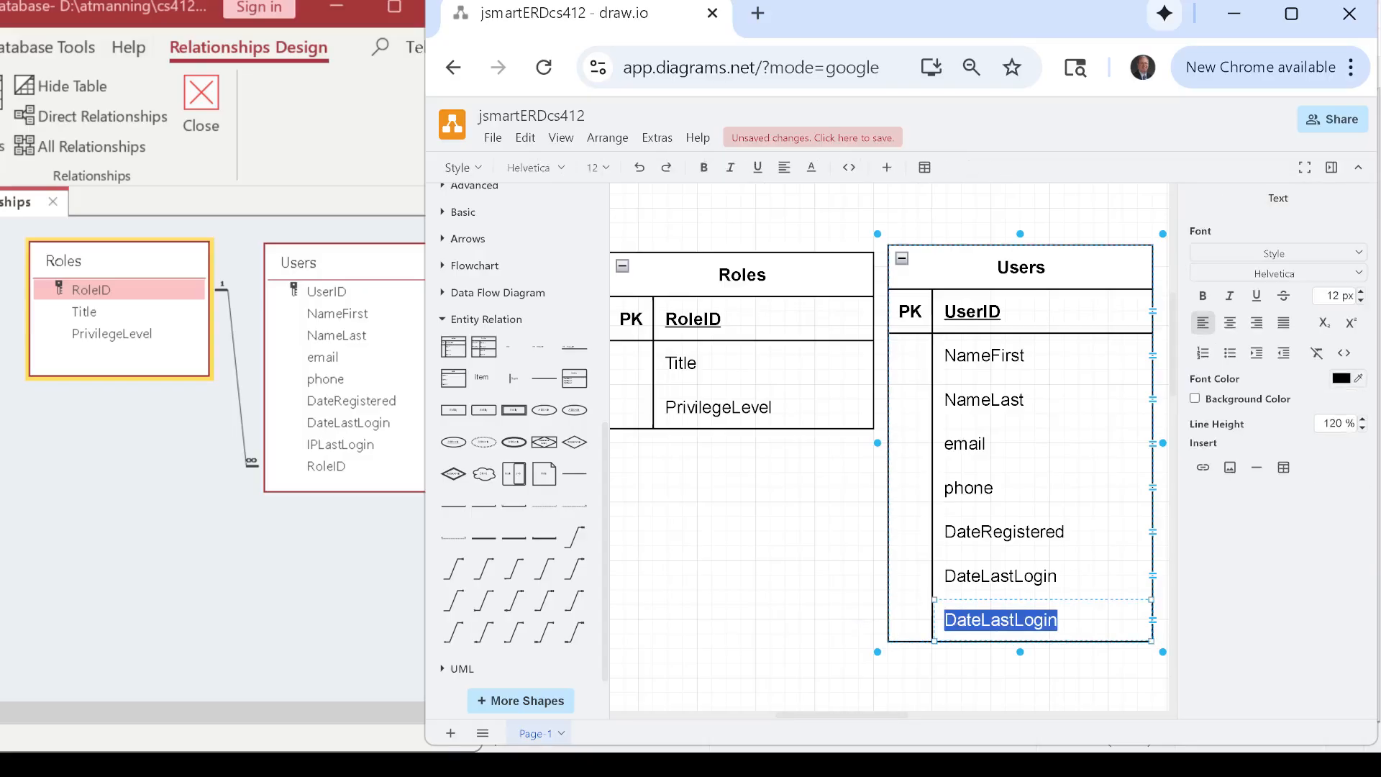
text(IPLas)
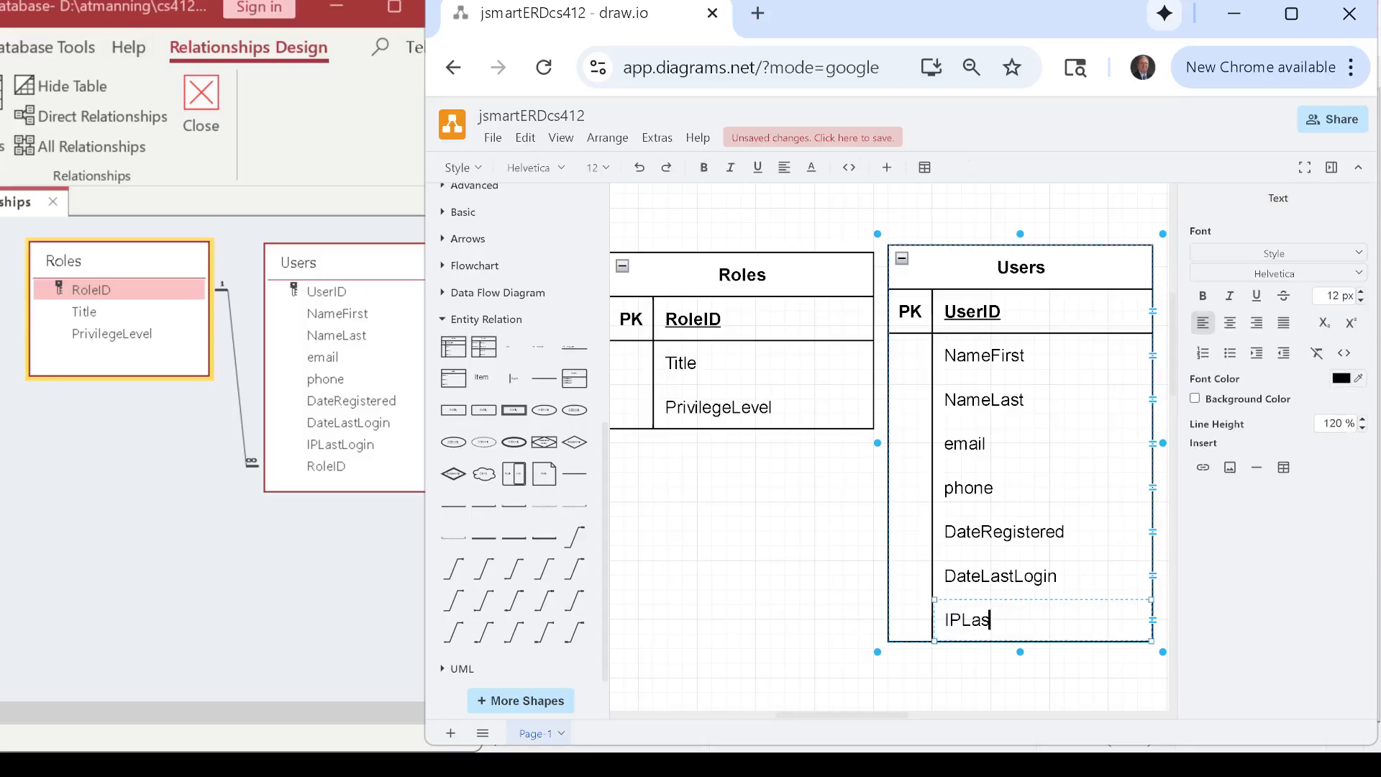
text(tLogin)
click(927, 629)
right_click(952, 613)
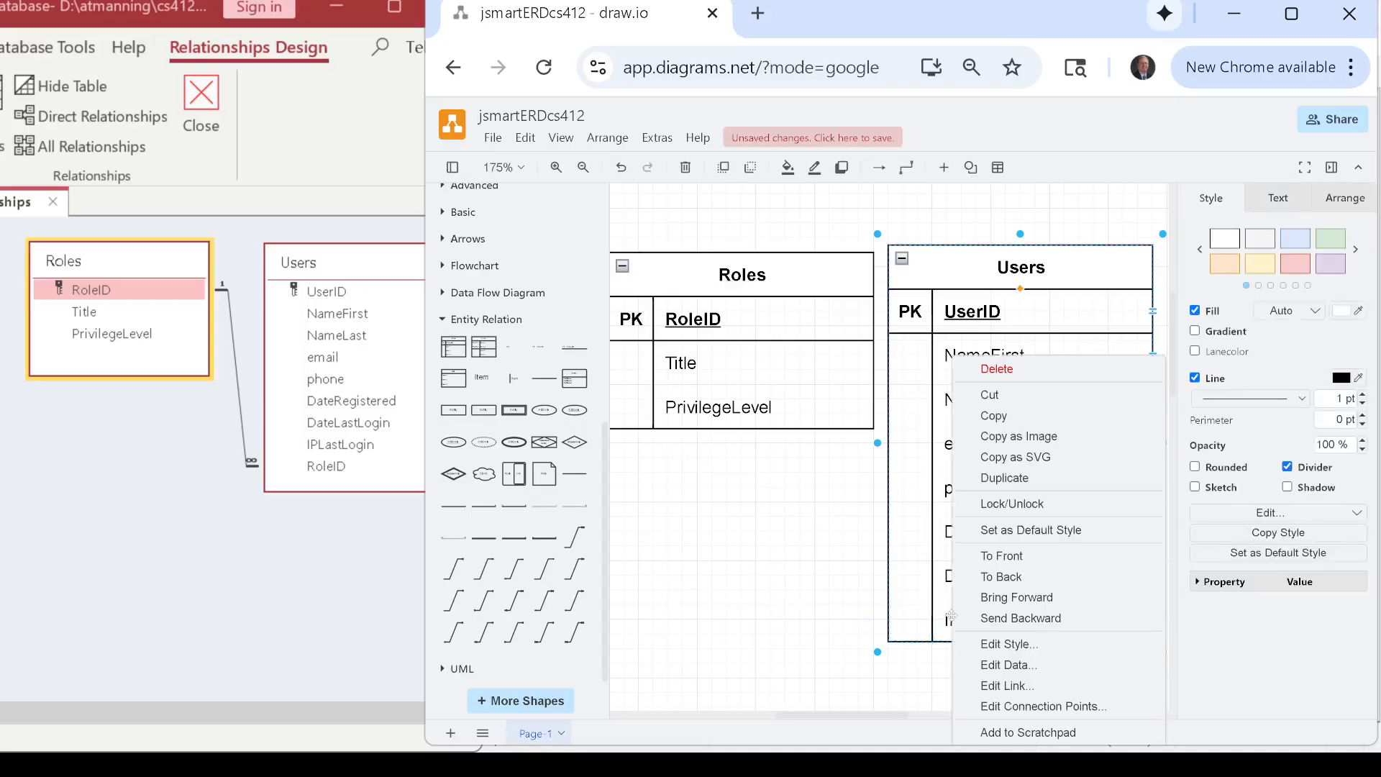
click(1004, 477)
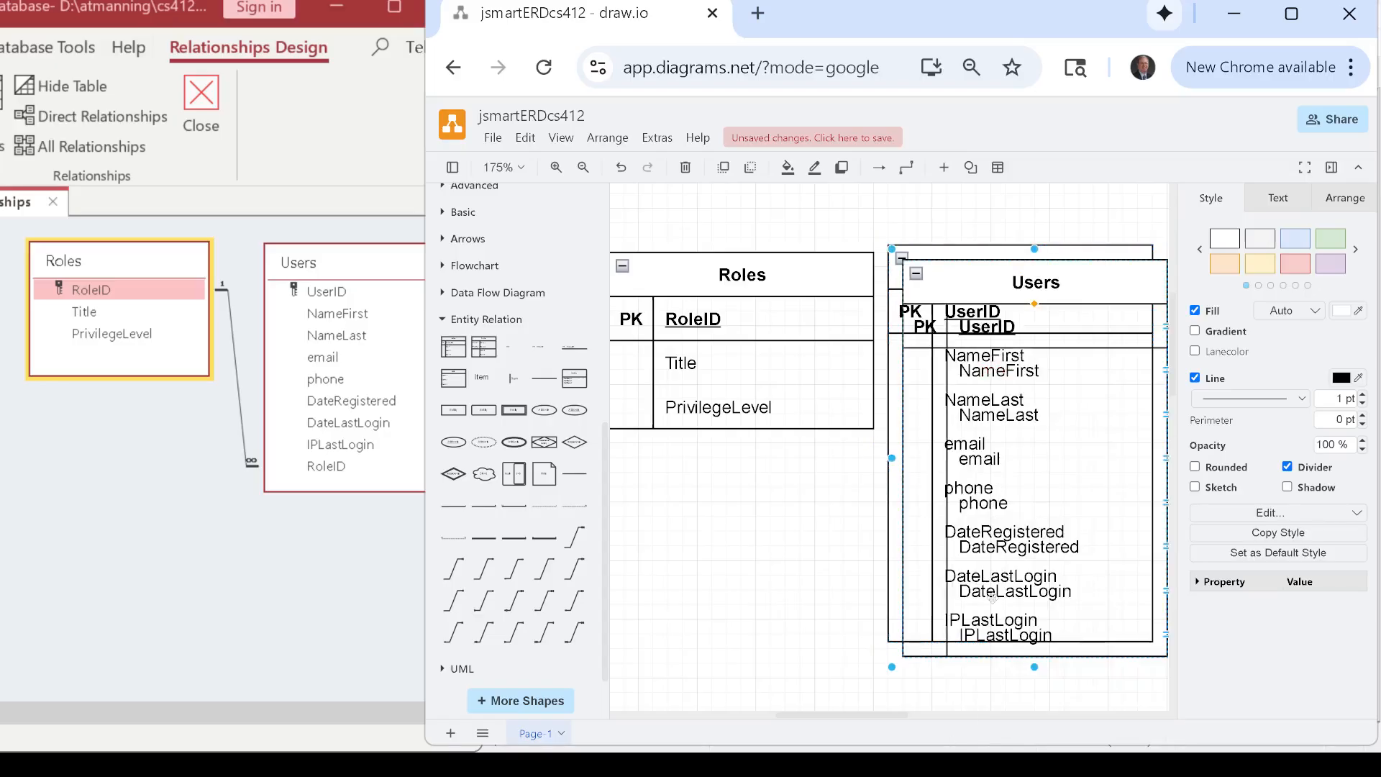
key(ctrl+z)
click(964, 625)
double_click(964, 625)
click(943, 624)
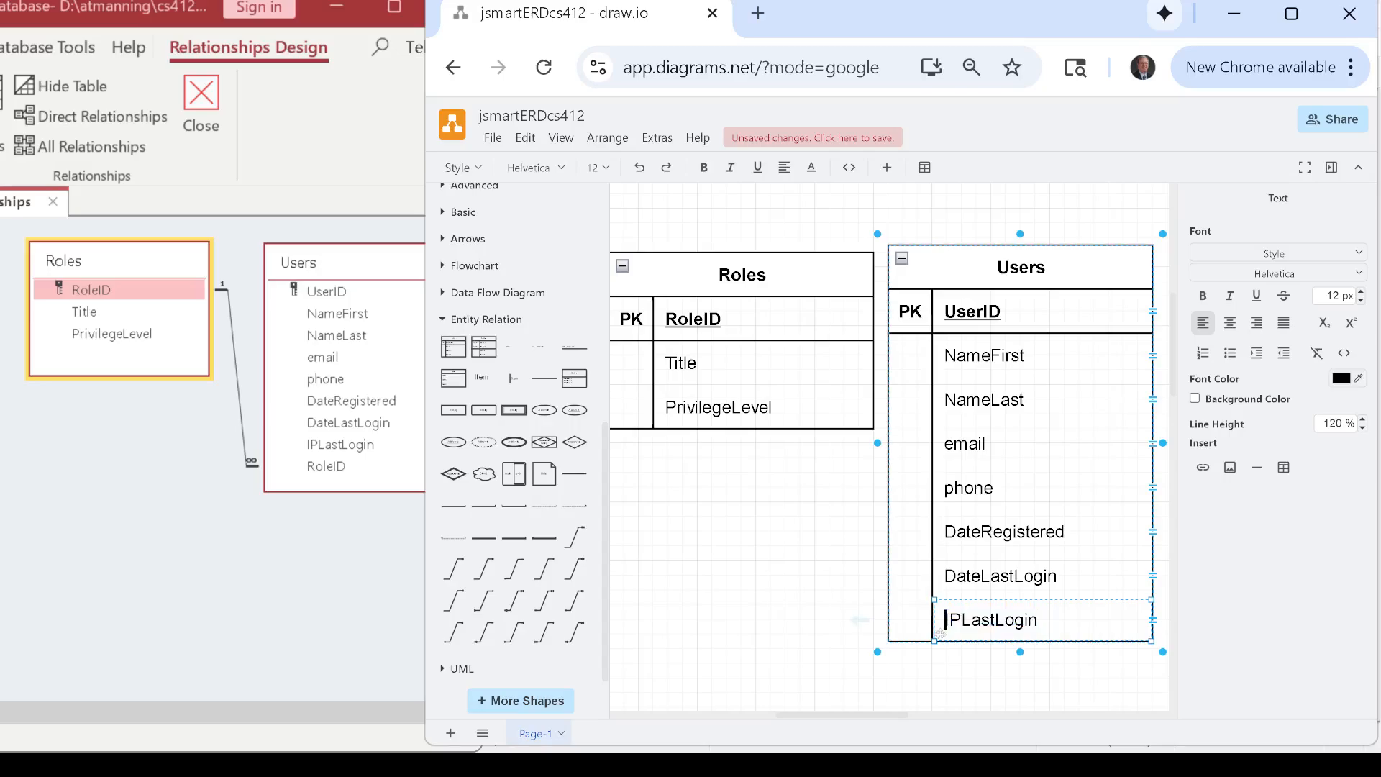
click(939, 632)
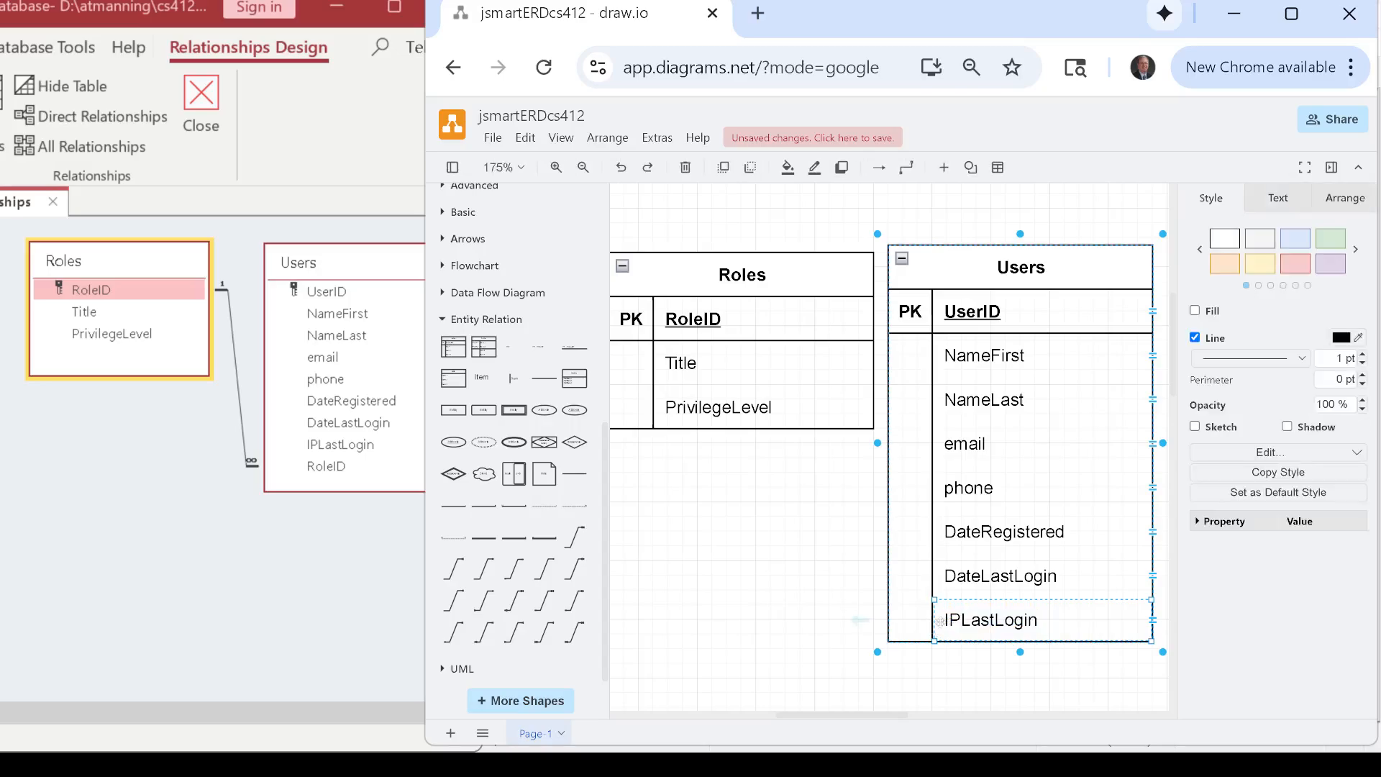
right_click(940, 623)
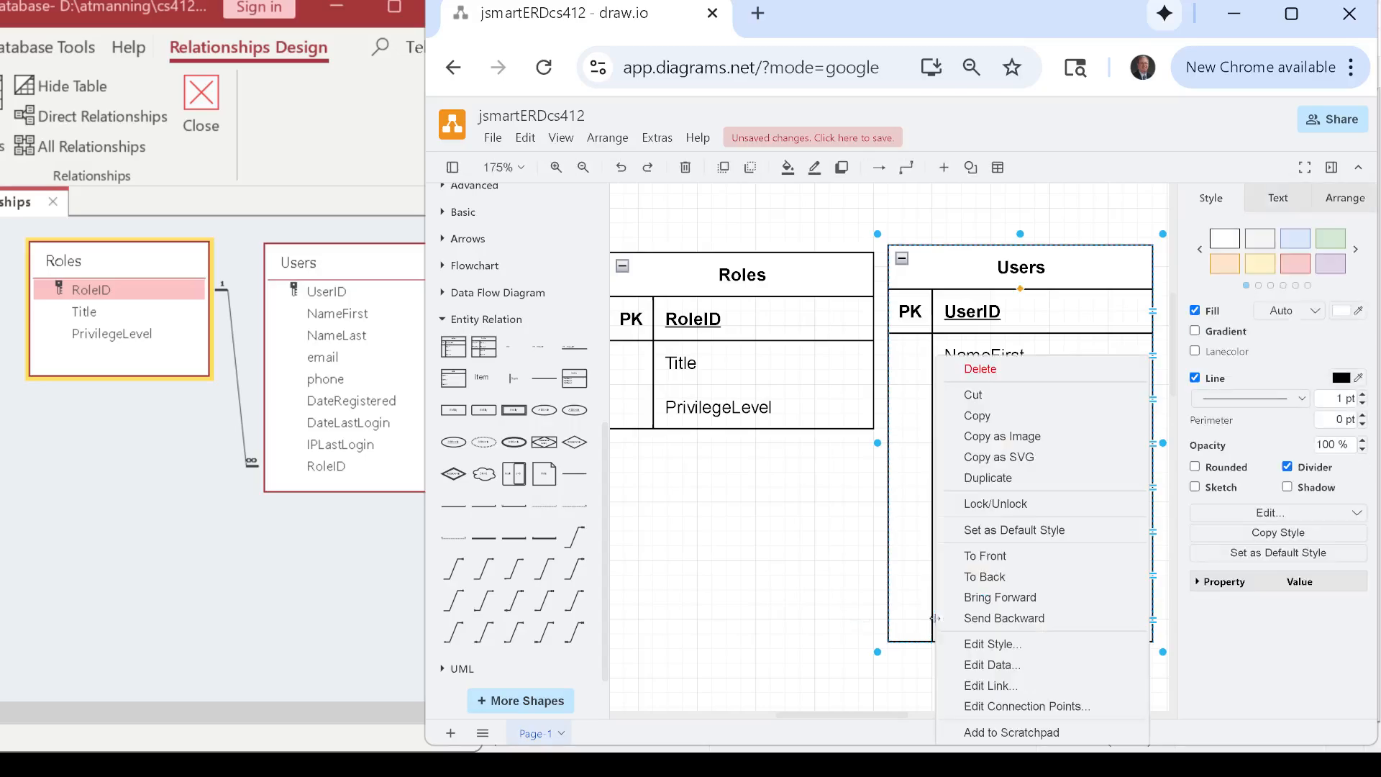
click(989, 477)
key(ctrl+z)
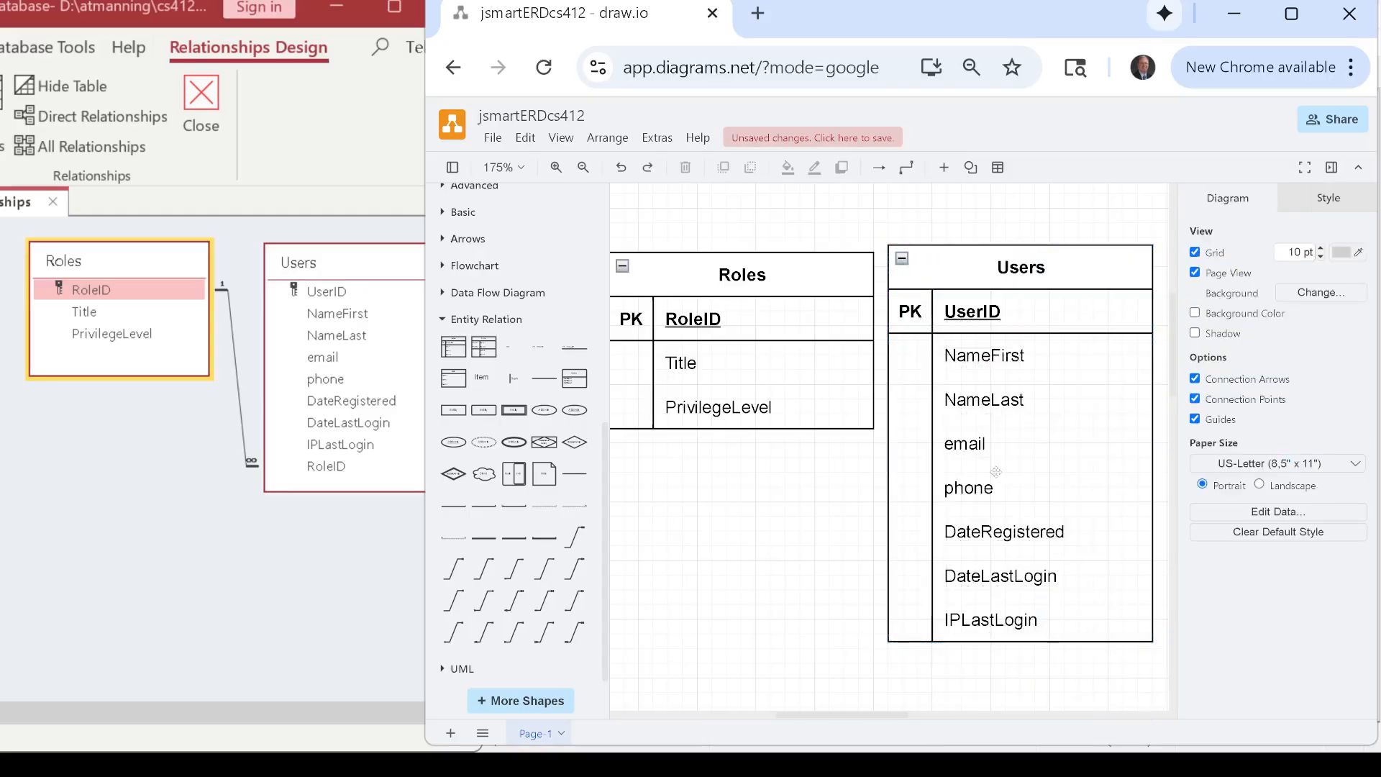
- Duplicate the IPLastLogin row as RoleID and move the Users table to the right, level with the Roles table
click(989, 625)
right_click(989, 625)
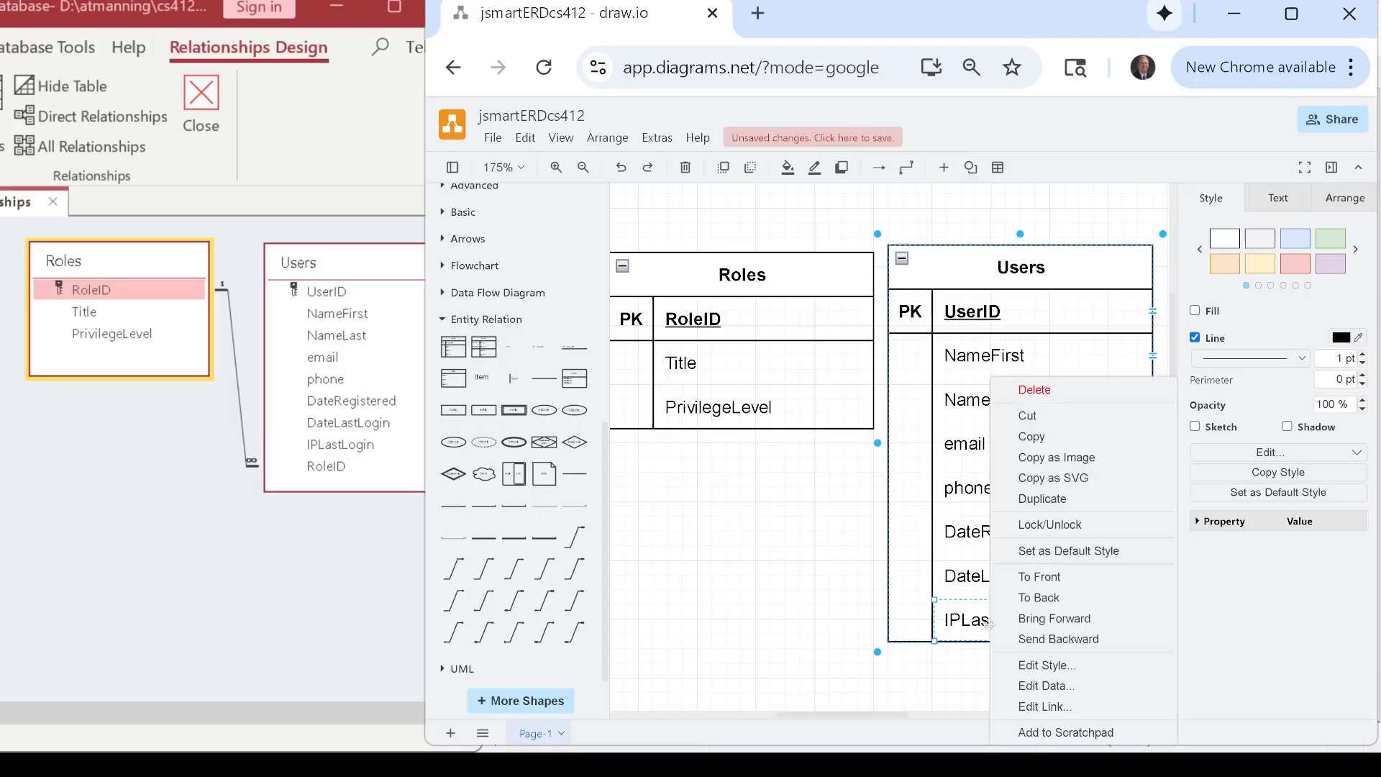
click(1043, 498)
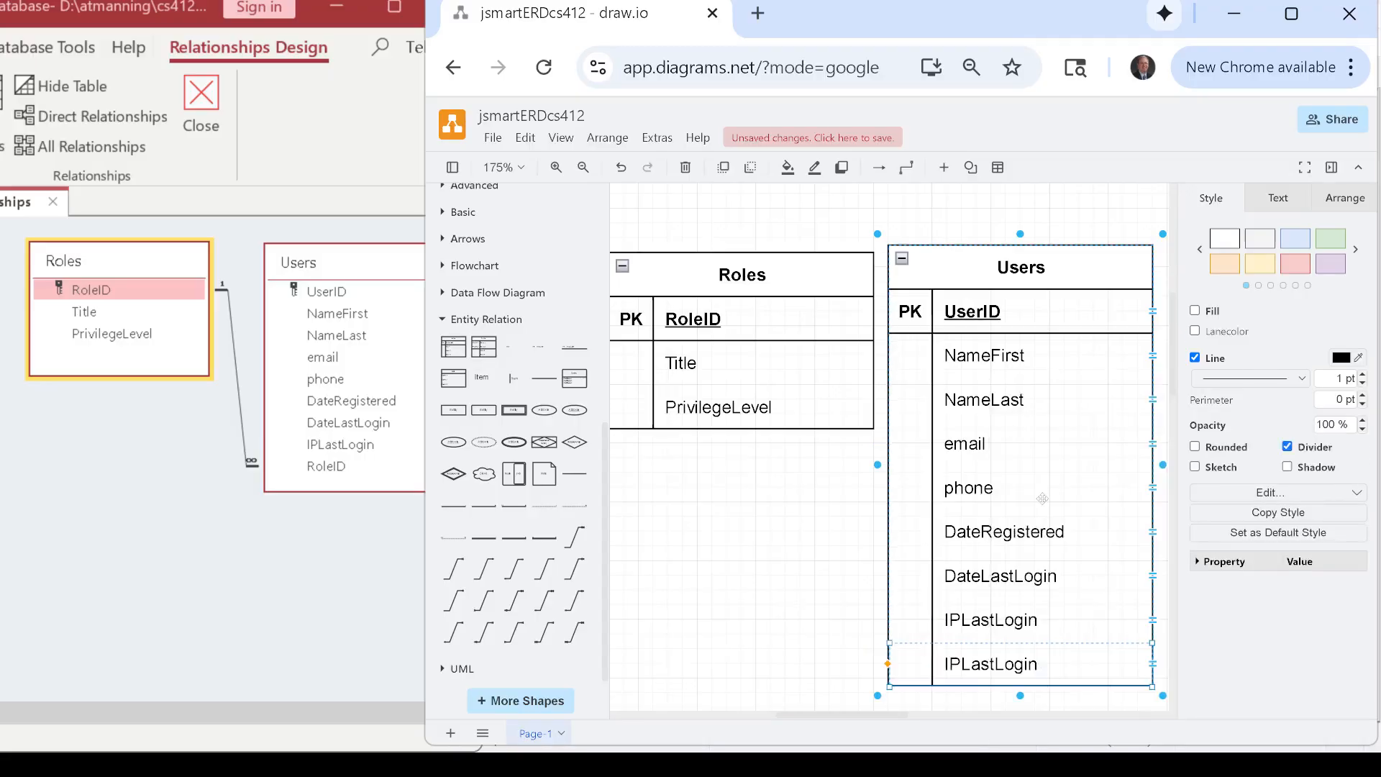
double_click(982, 663)
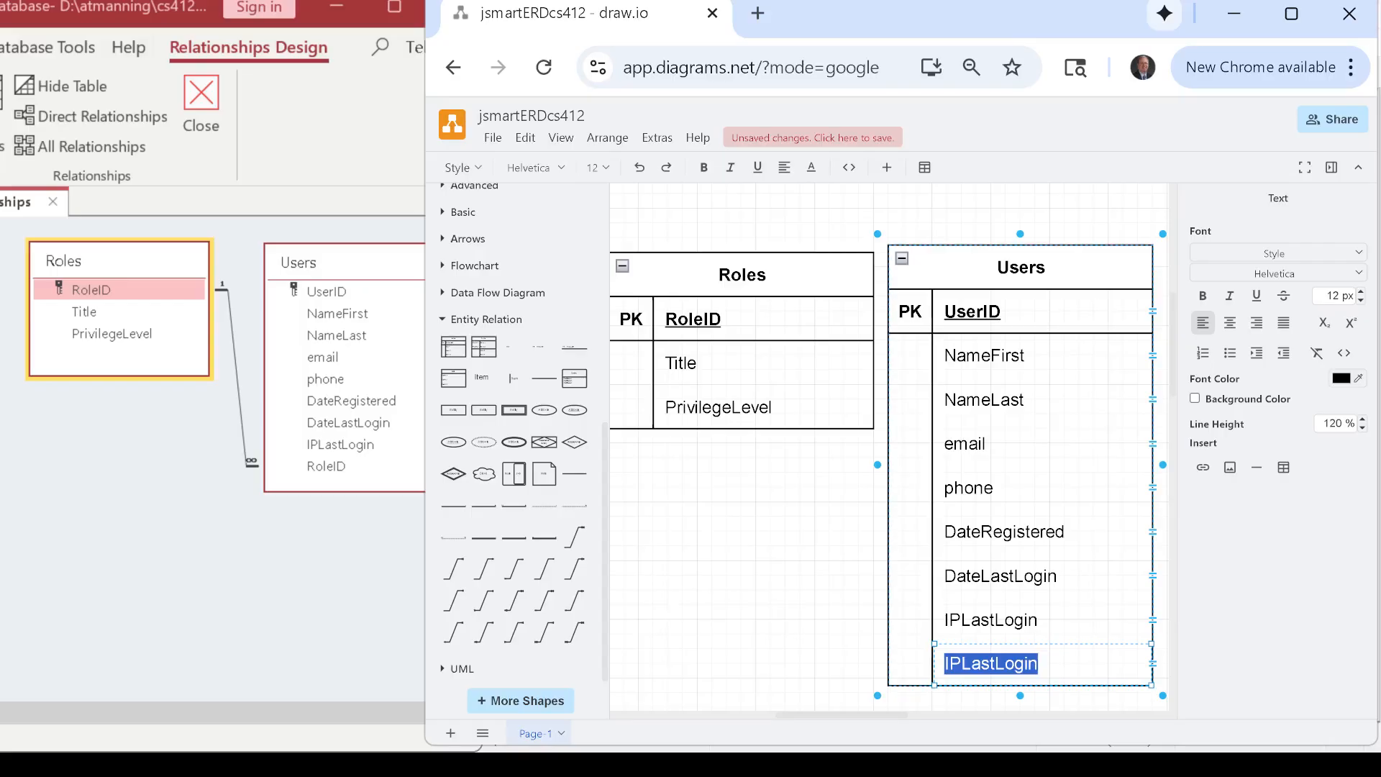
text(RoleID)
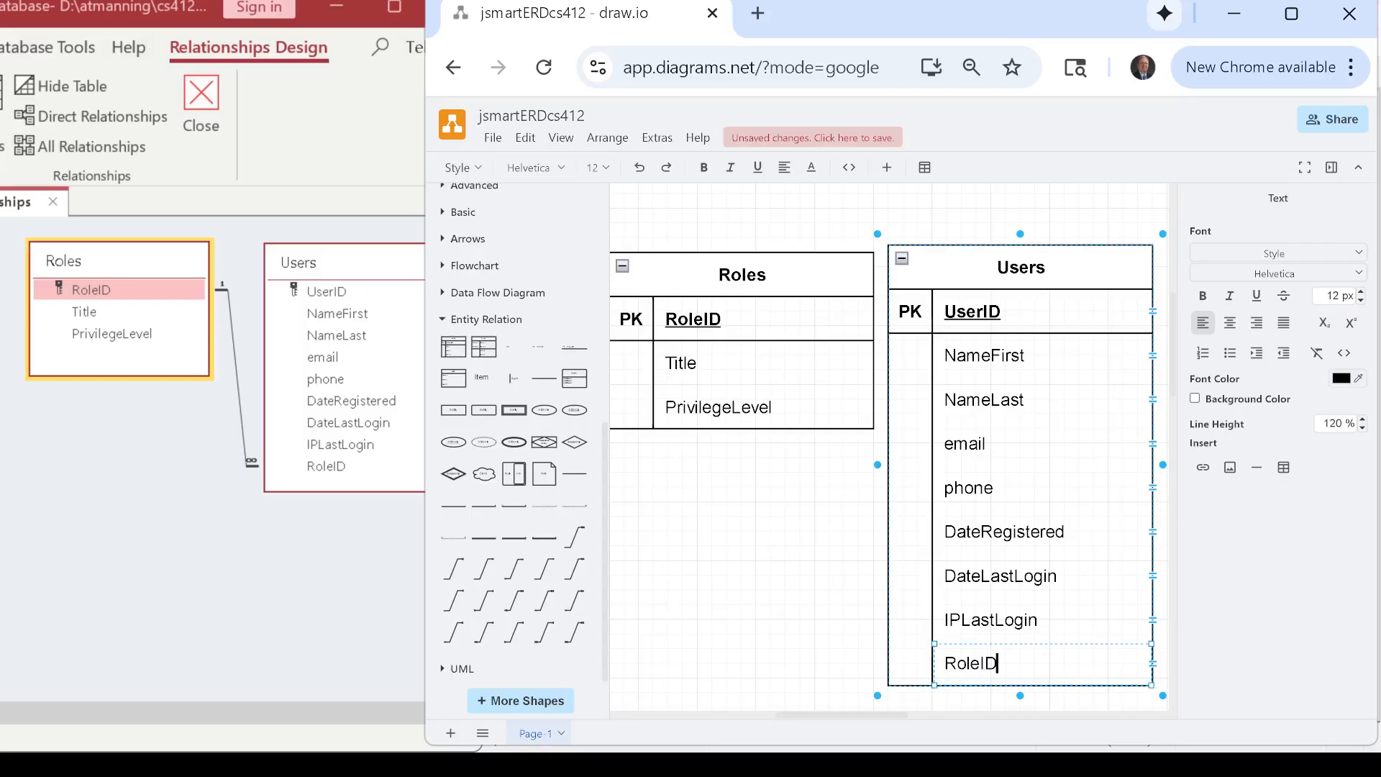
drag(985, 273, 1046, 279)
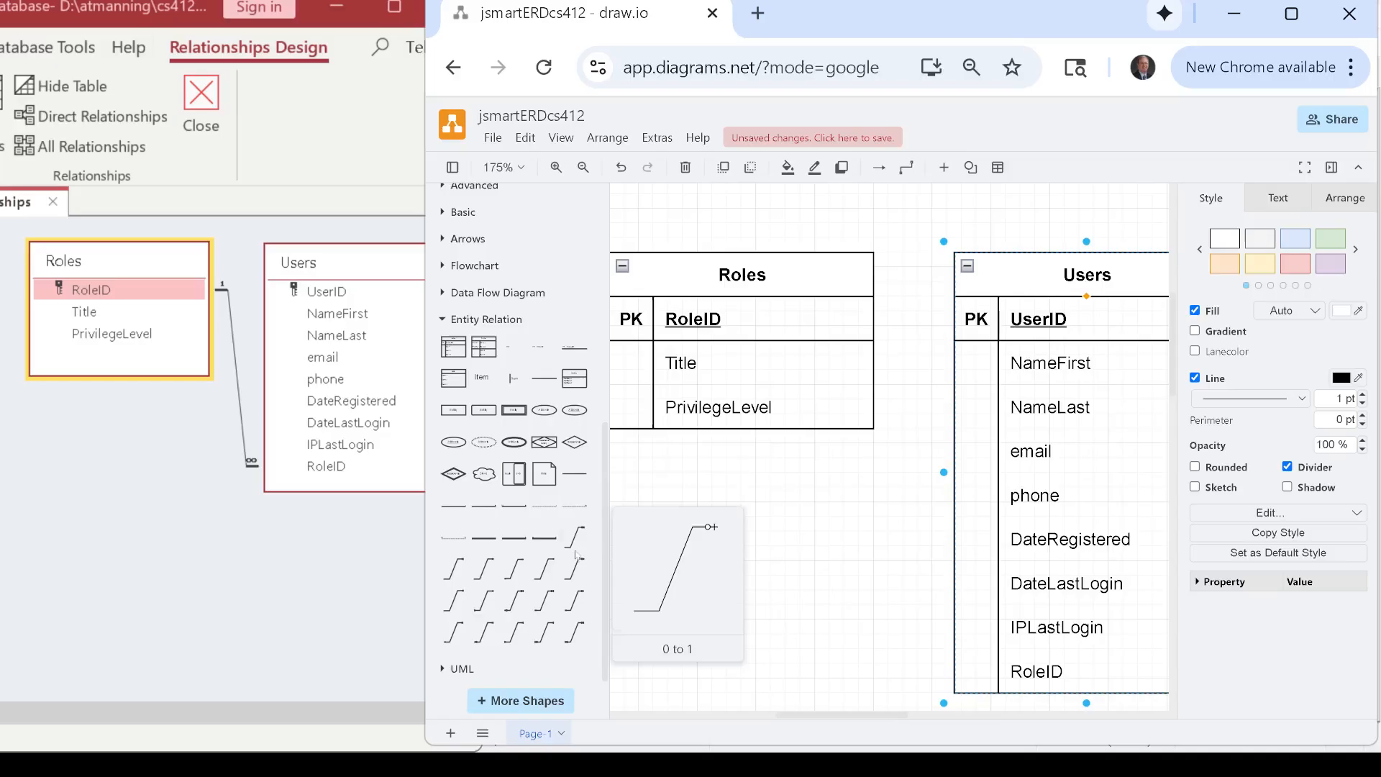
- Insert a crow's foot relationship connector and attach it from RoleID in Roles to RoleID in Users, with the crow's foot at Users
mouse_move(575, 603)
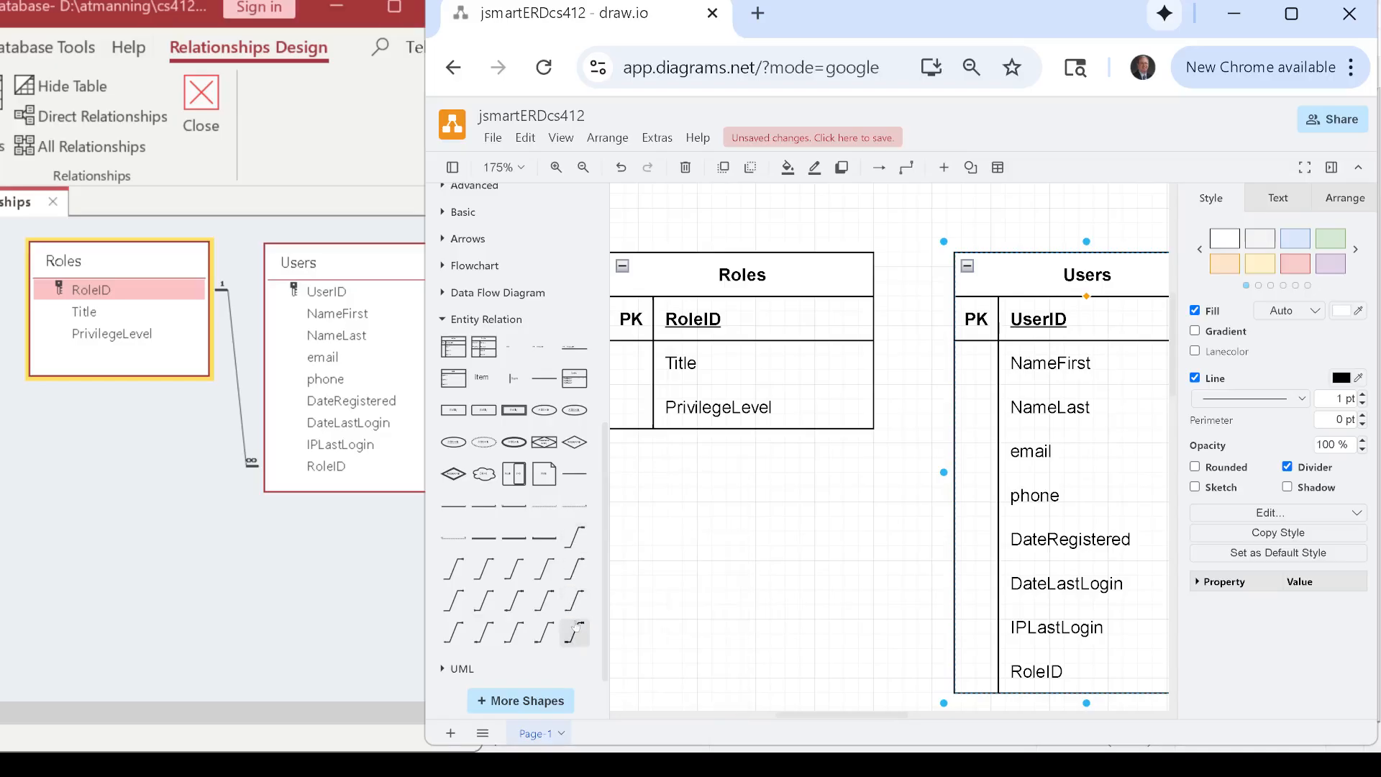
mouse_move(572, 536)
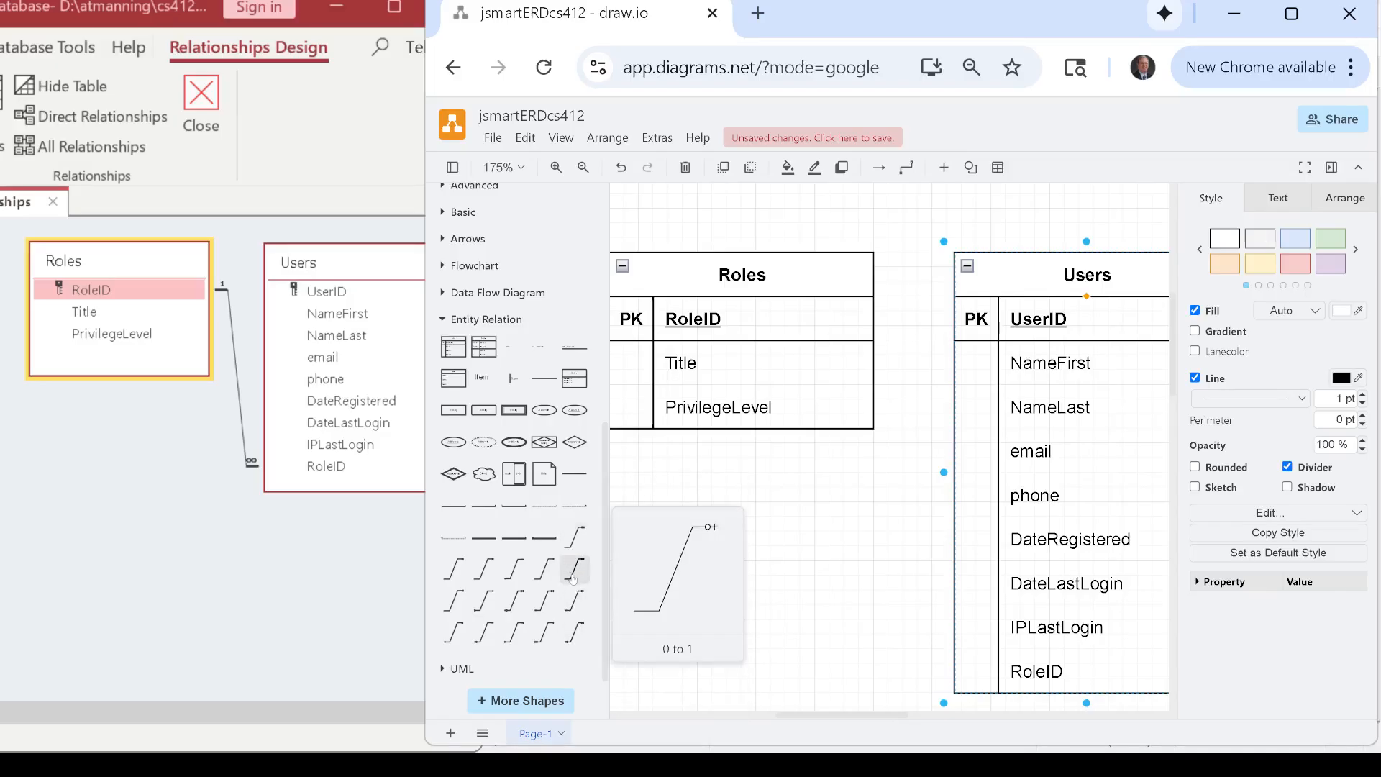
mouse_move(550, 573)
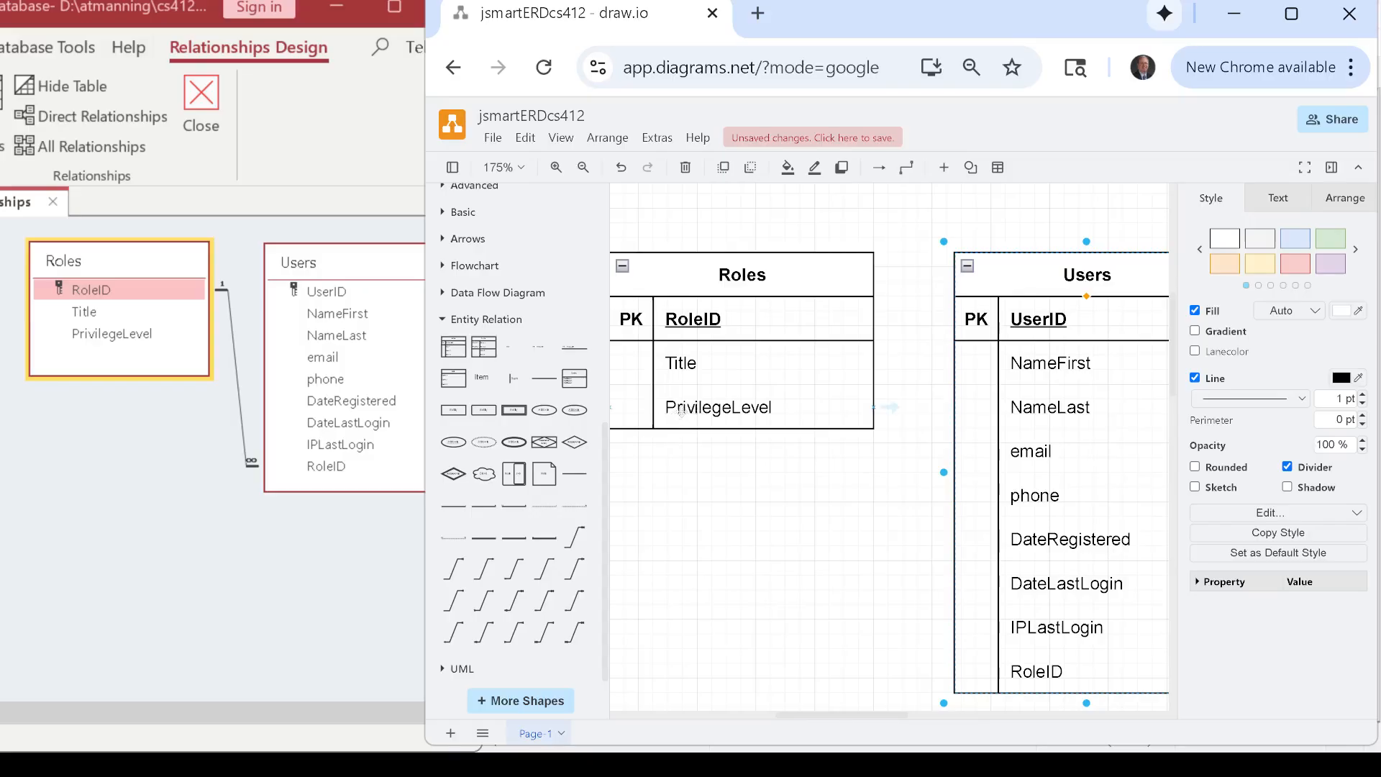
click(455, 567)
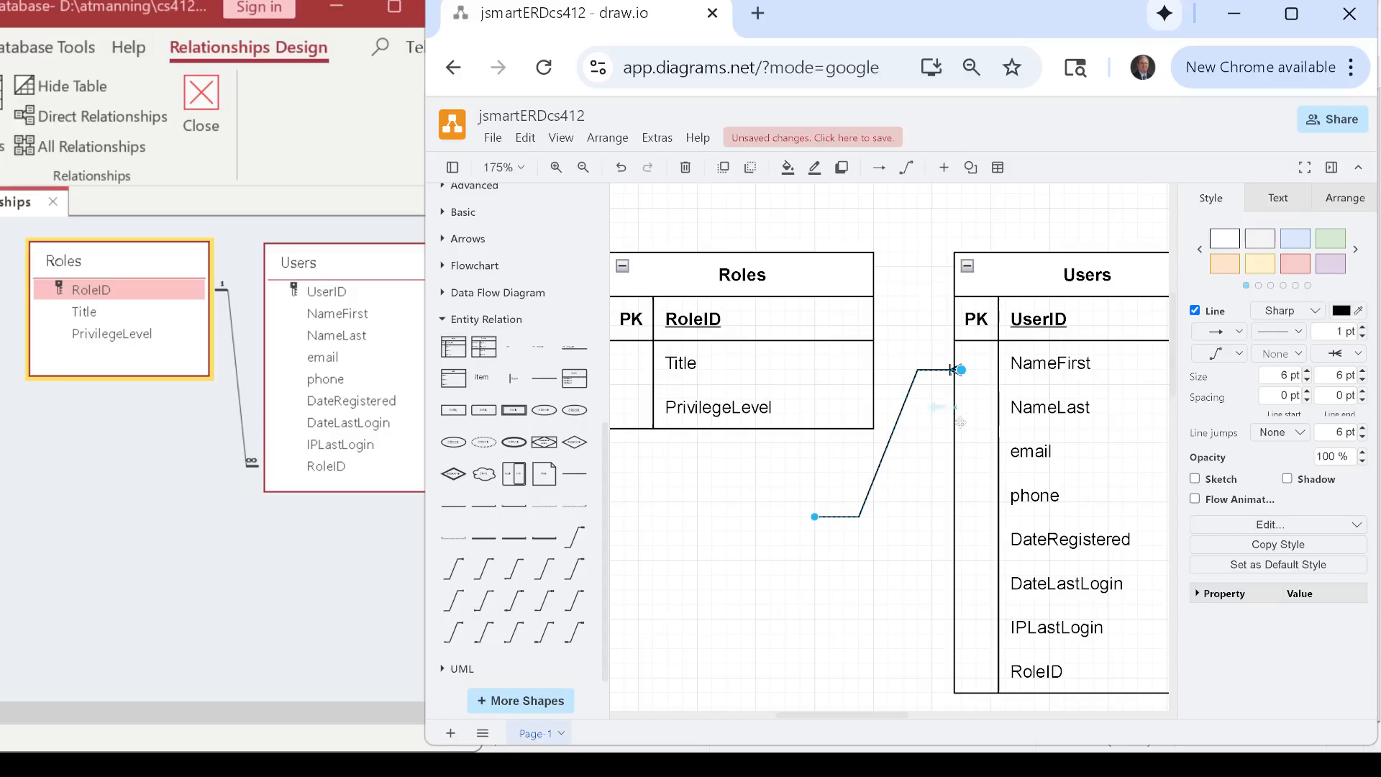
drag(961, 370, 954, 319)
drag(815, 517, 957, 674)
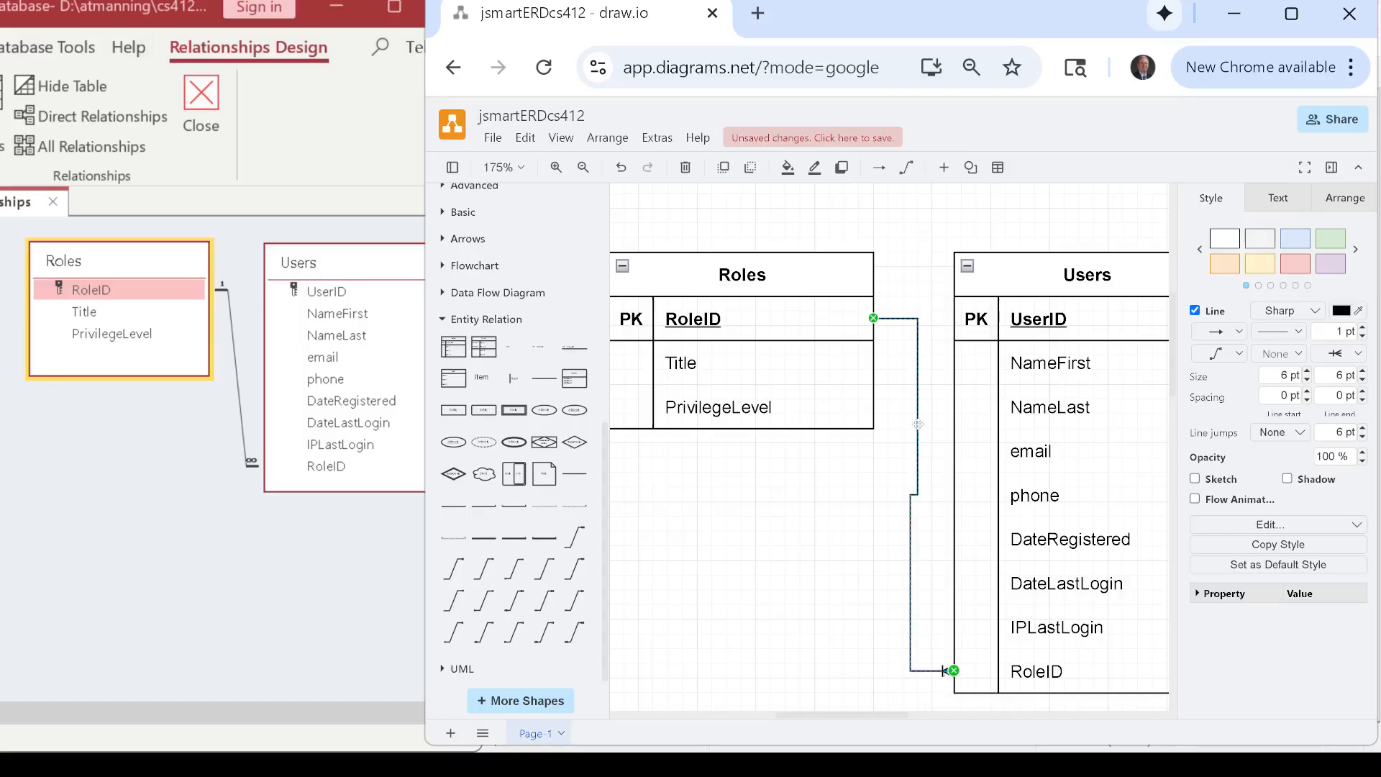
- Adjust the bends of the RoleID connector between the two tables and move the Users table slightly further away from Roles
click(919, 509)
click(906, 515)
mouse_move(916, 480)
mouse_down()
mouse_move(904, 482)
mouse_move(921, 479)
mouse_up()
click(928, 464)
click(918, 432)
mouse_move(874, 321)
mouse_down()
mouse_move(799, 538)
mouse_move(770, 547)
mouse_move(910, 392)
mouse_move(875, 321)
mouse_up()
mouse_move(1040, 276)
mouse_down()
mouse_move(1061, 281)
mouse_move(971, 281)
mouse_move(1051, 281)
mouse_up()
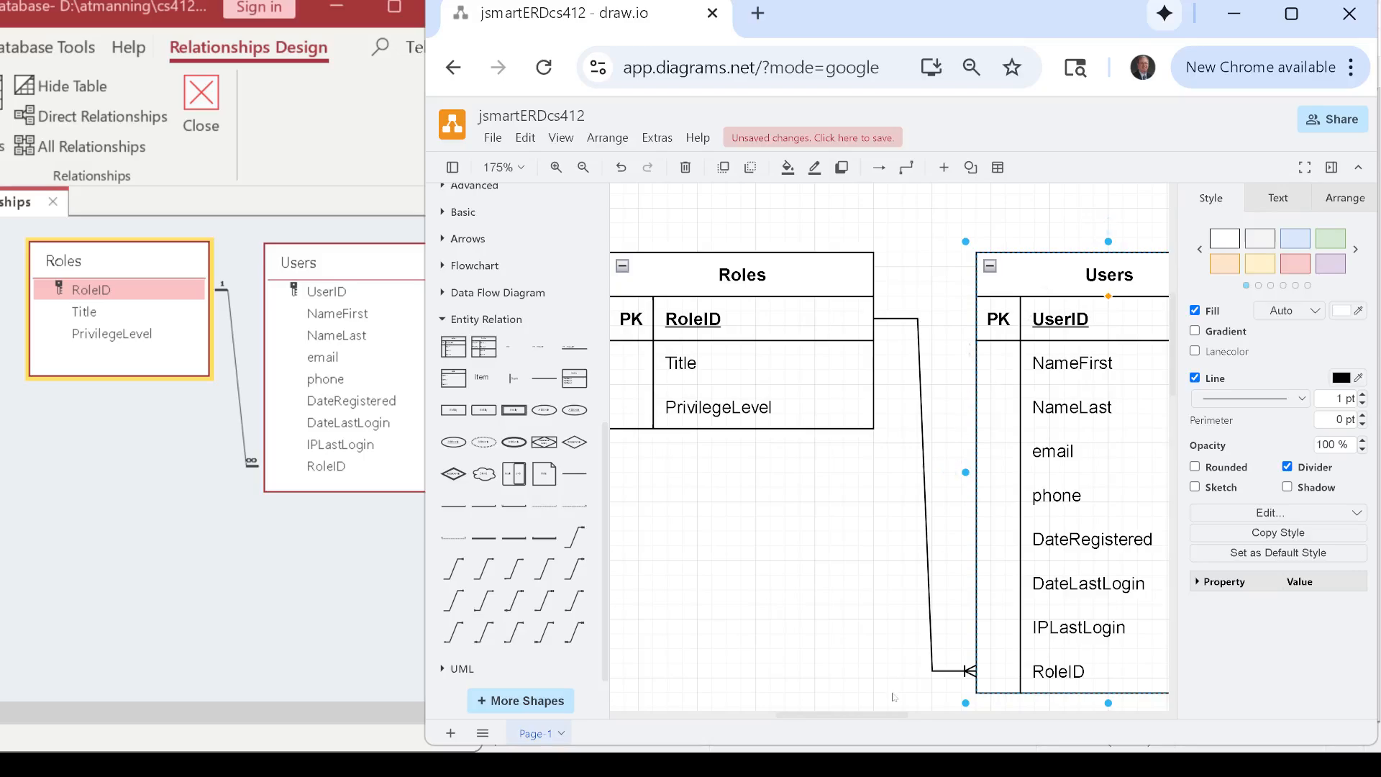
- Insert a Title text shape from the Misc shapes and place it just above the Roles table
scroll(848, 496, down, 1)
scroll(847, 496, up, 1)
scroll(830, 549, down, 3)
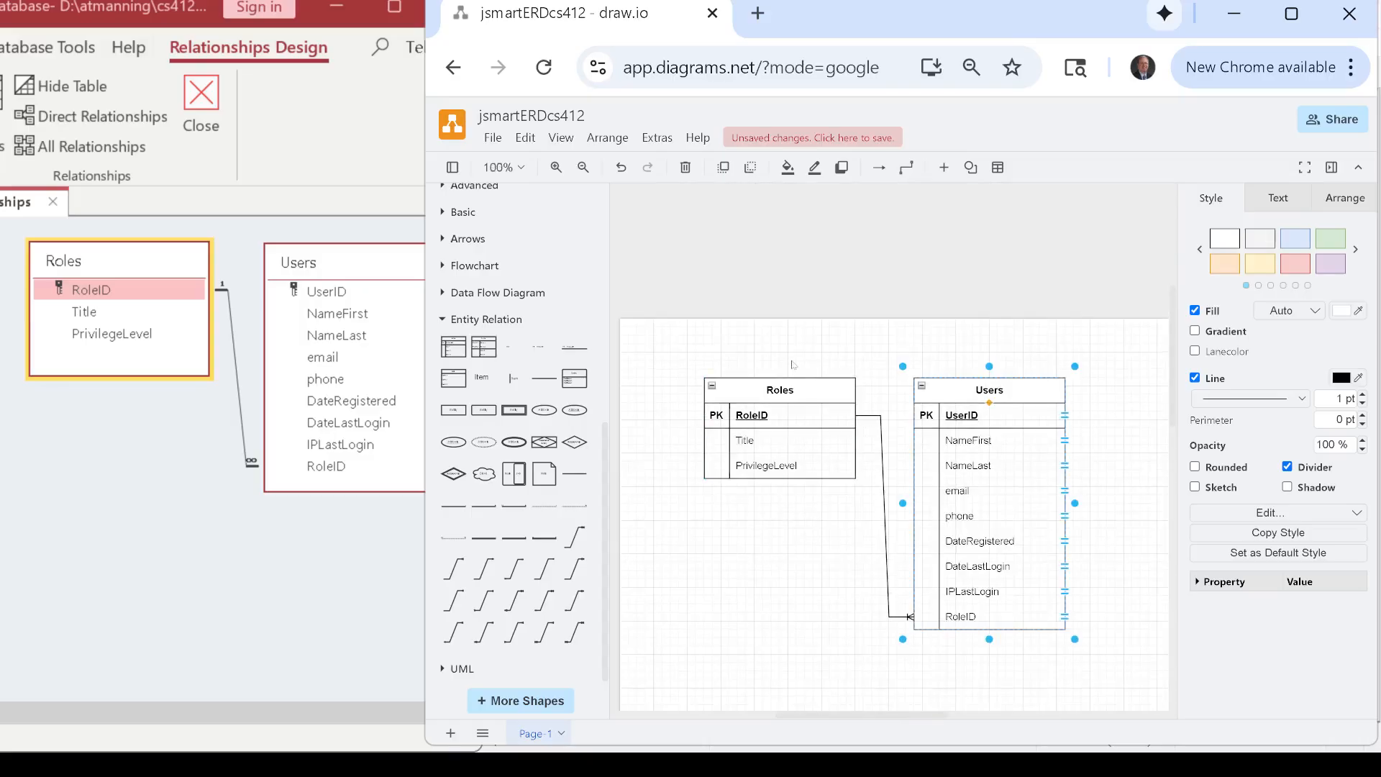
scroll(599, 504, up, 5)
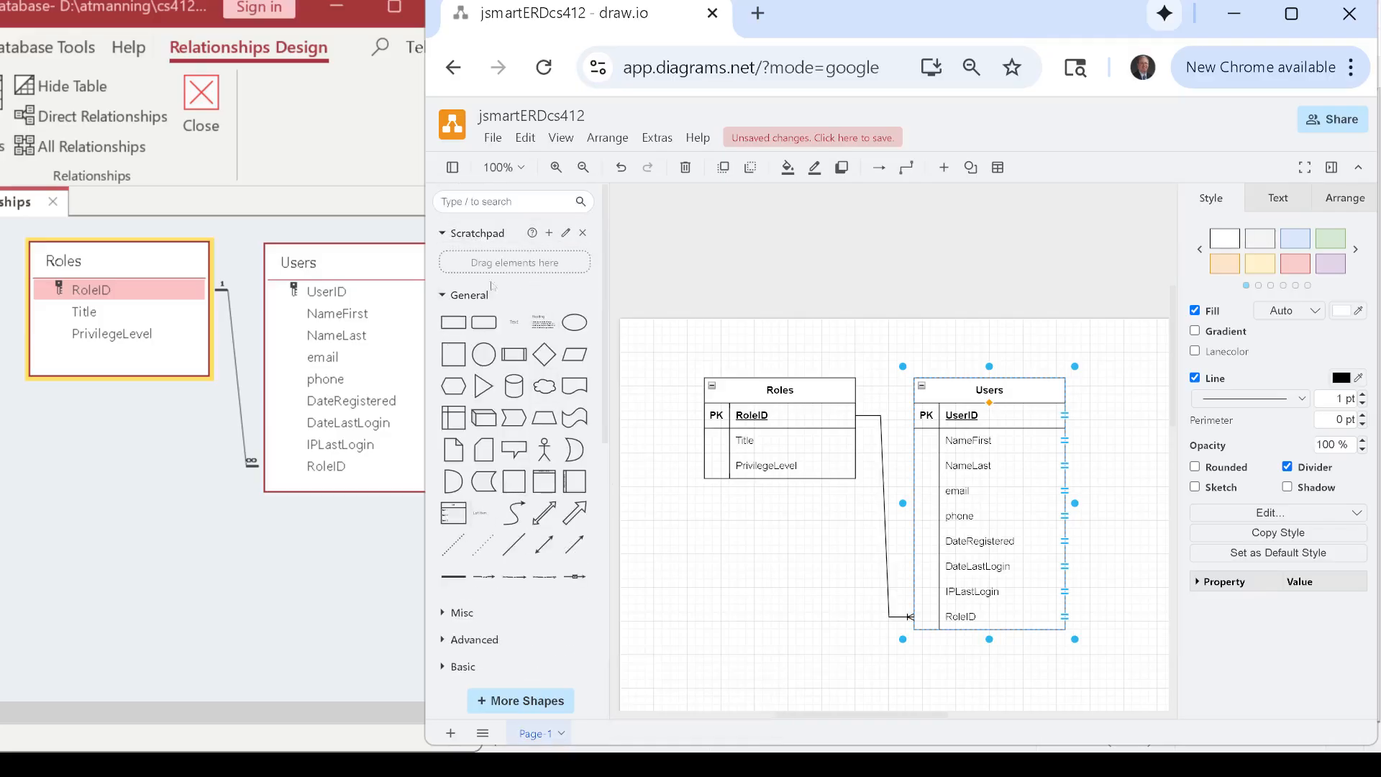
mouse_move(533, 485)
click(445, 617)
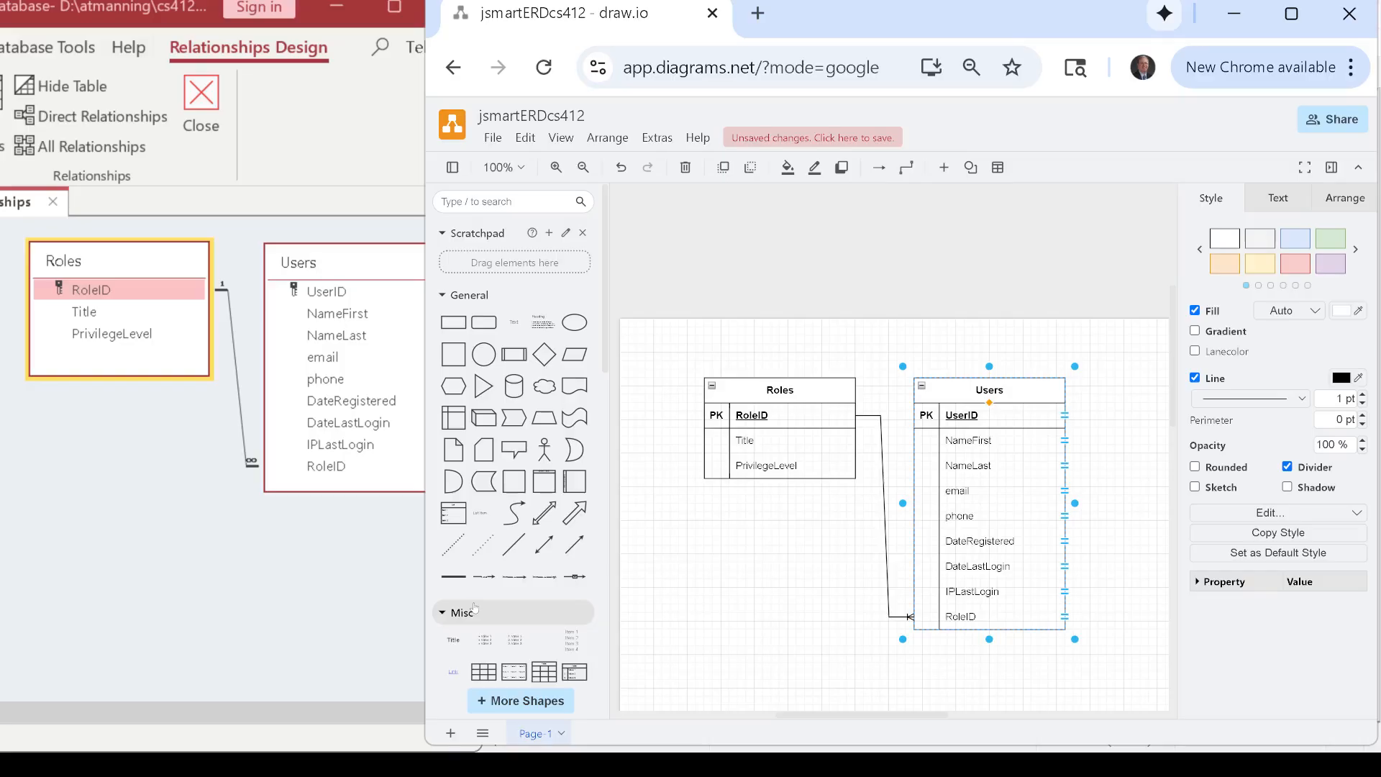
click(452, 638)
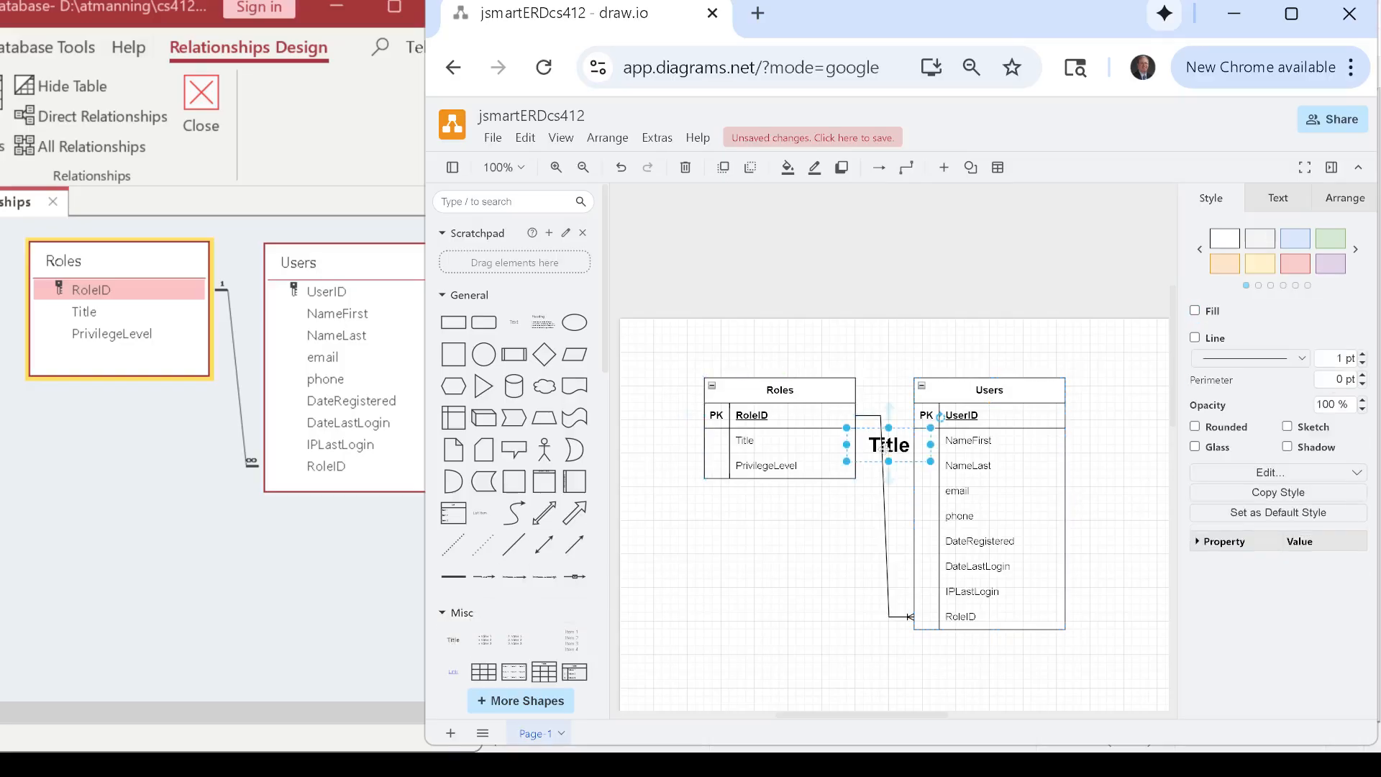
drag(886, 446, 739, 345)
- Replace the placeholder text of the title above the Roles table with "Gamified Learning ERD"
double_click(739, 349)
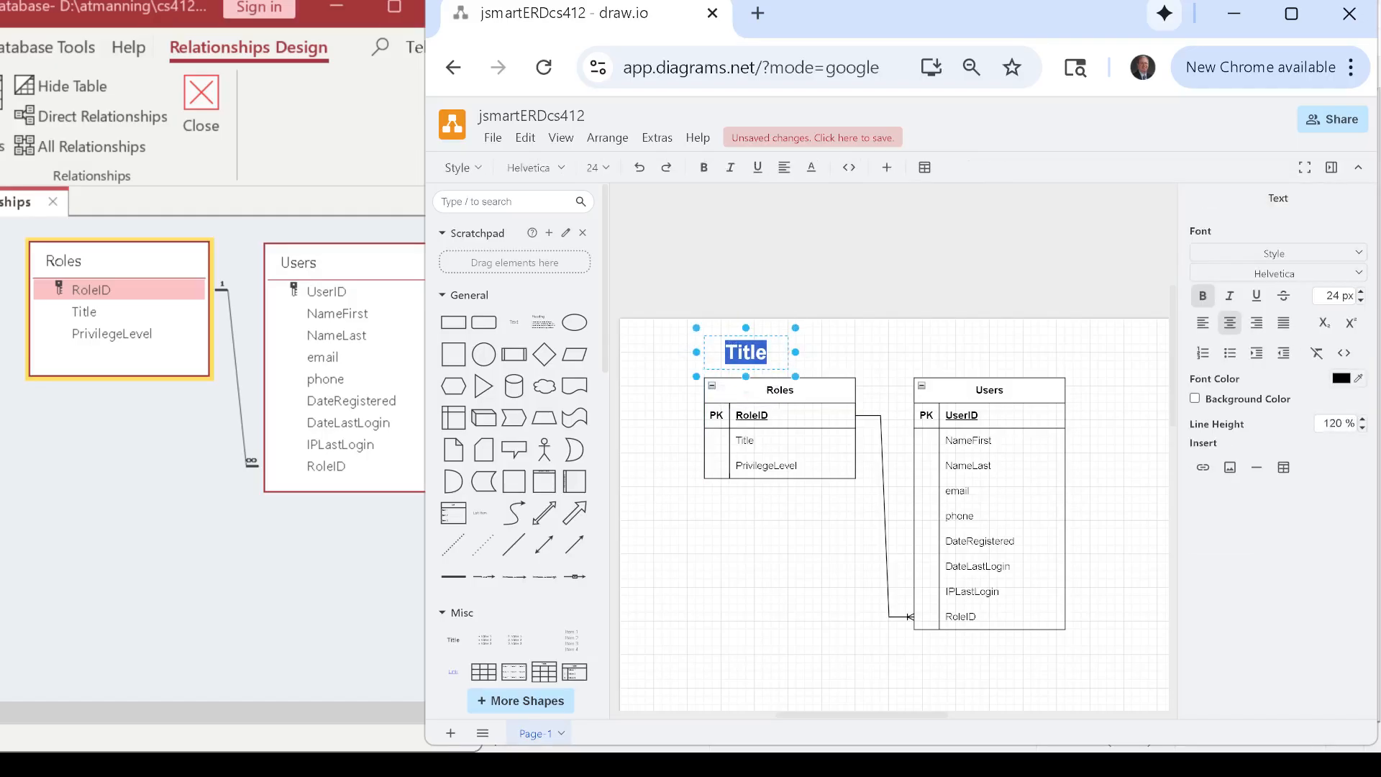
text(Gami)
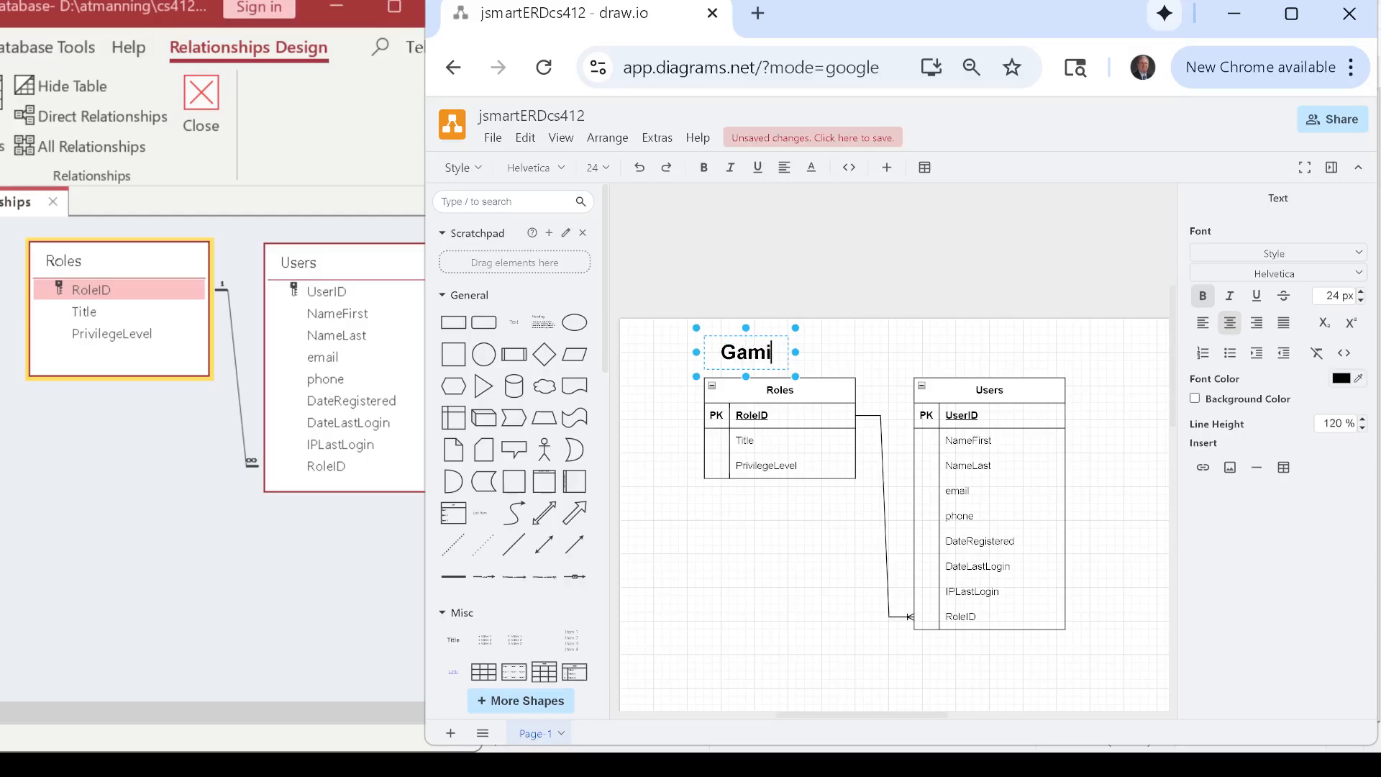
text(fied Learn)
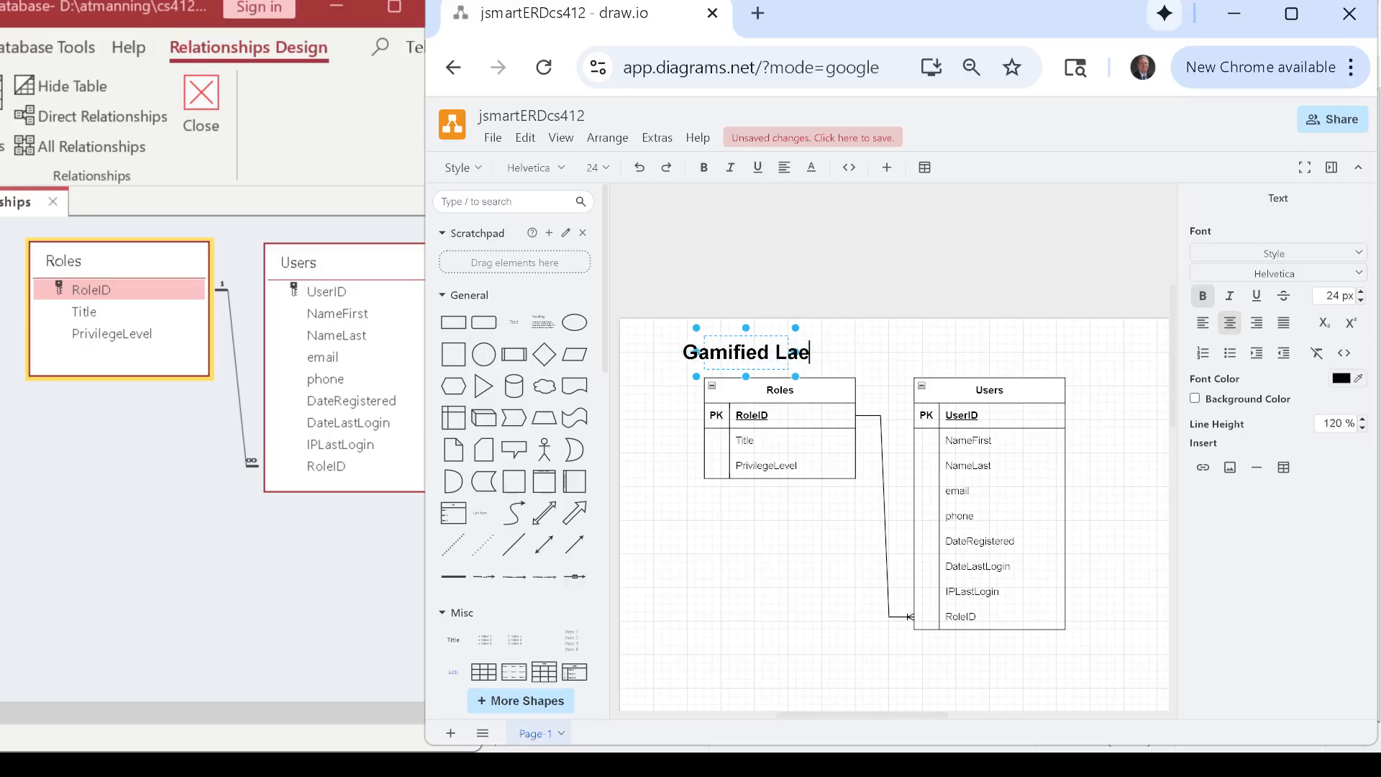
text(ing )
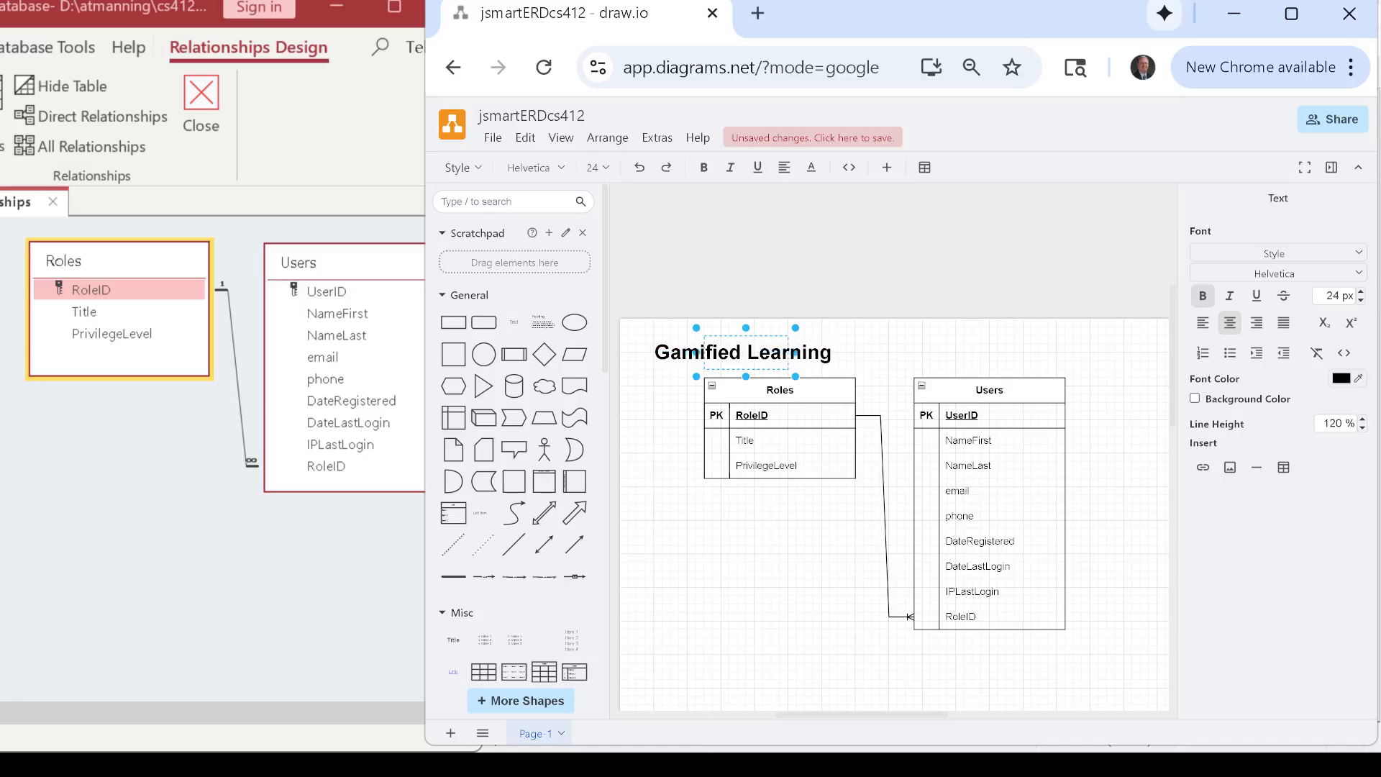
text(E)
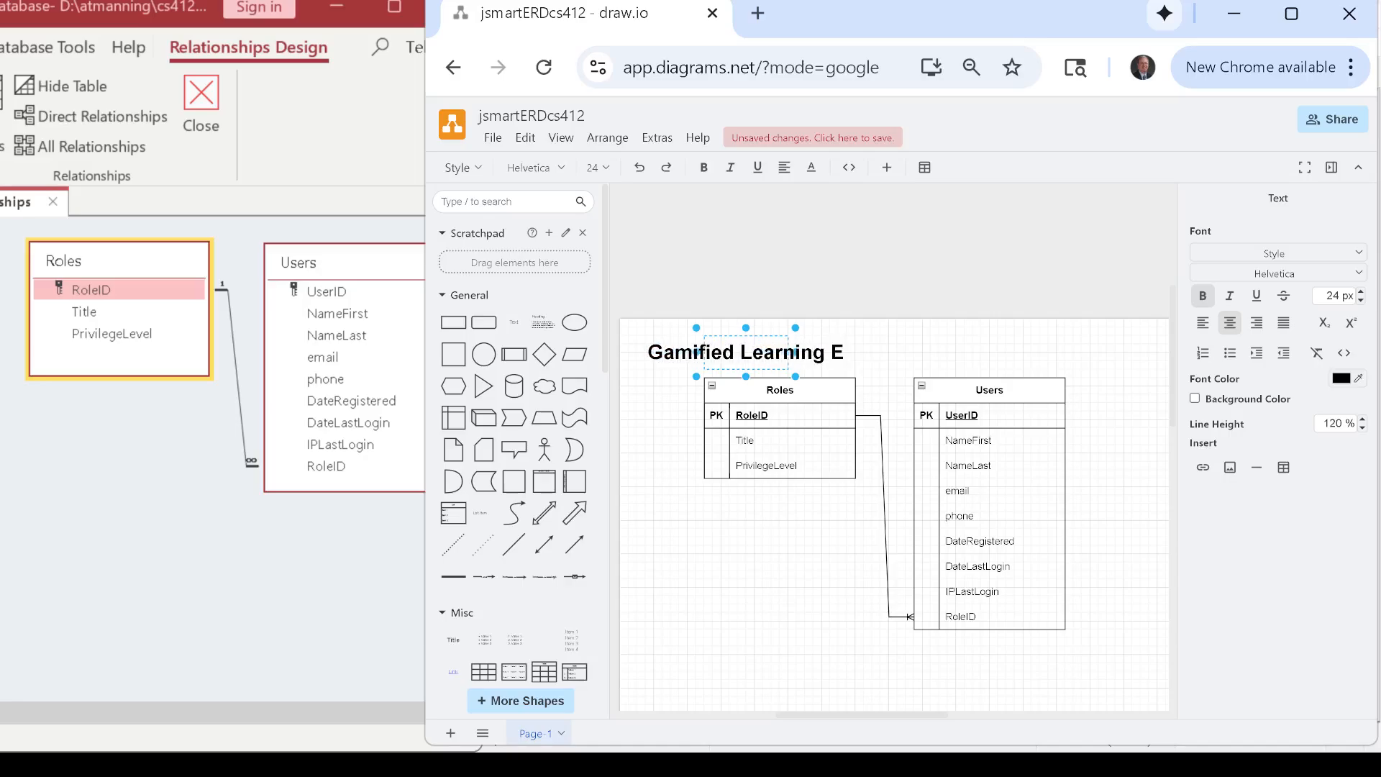
text(RD)
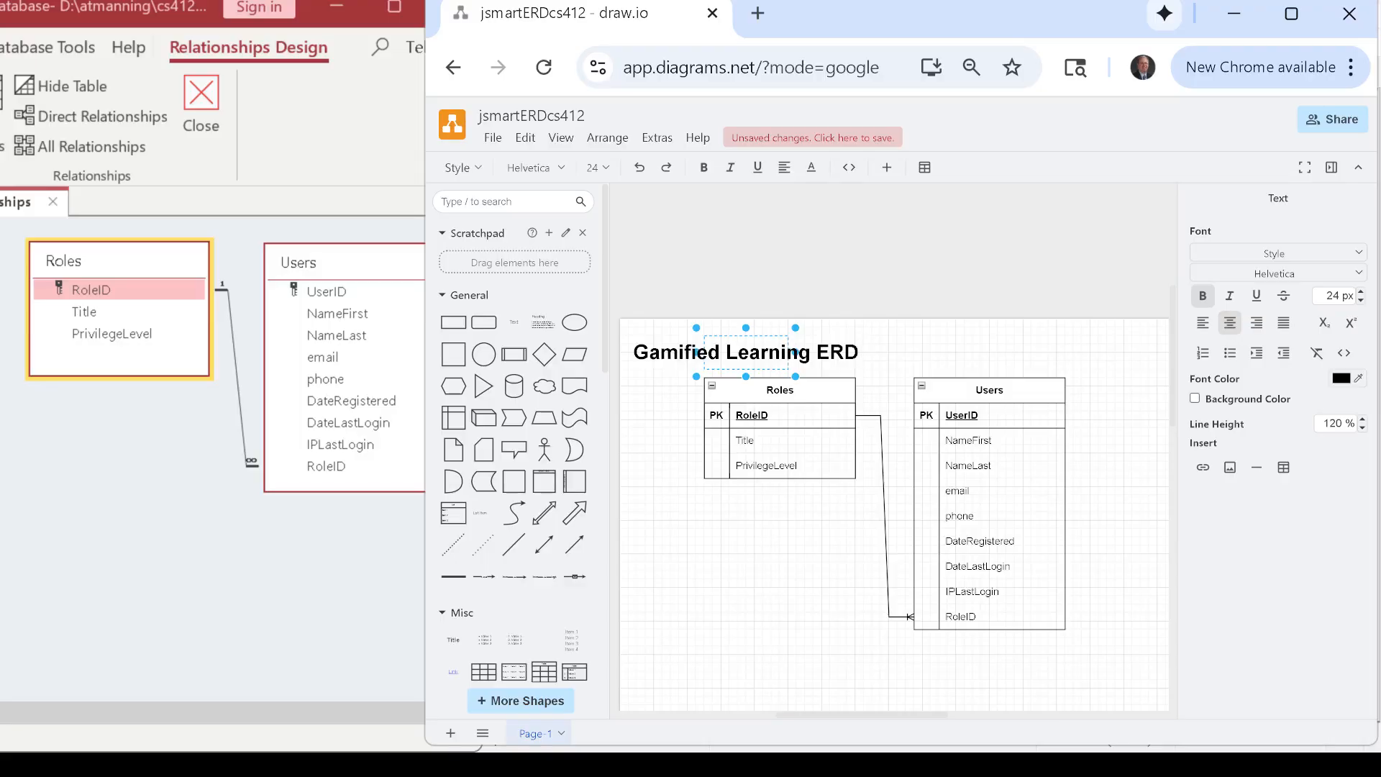